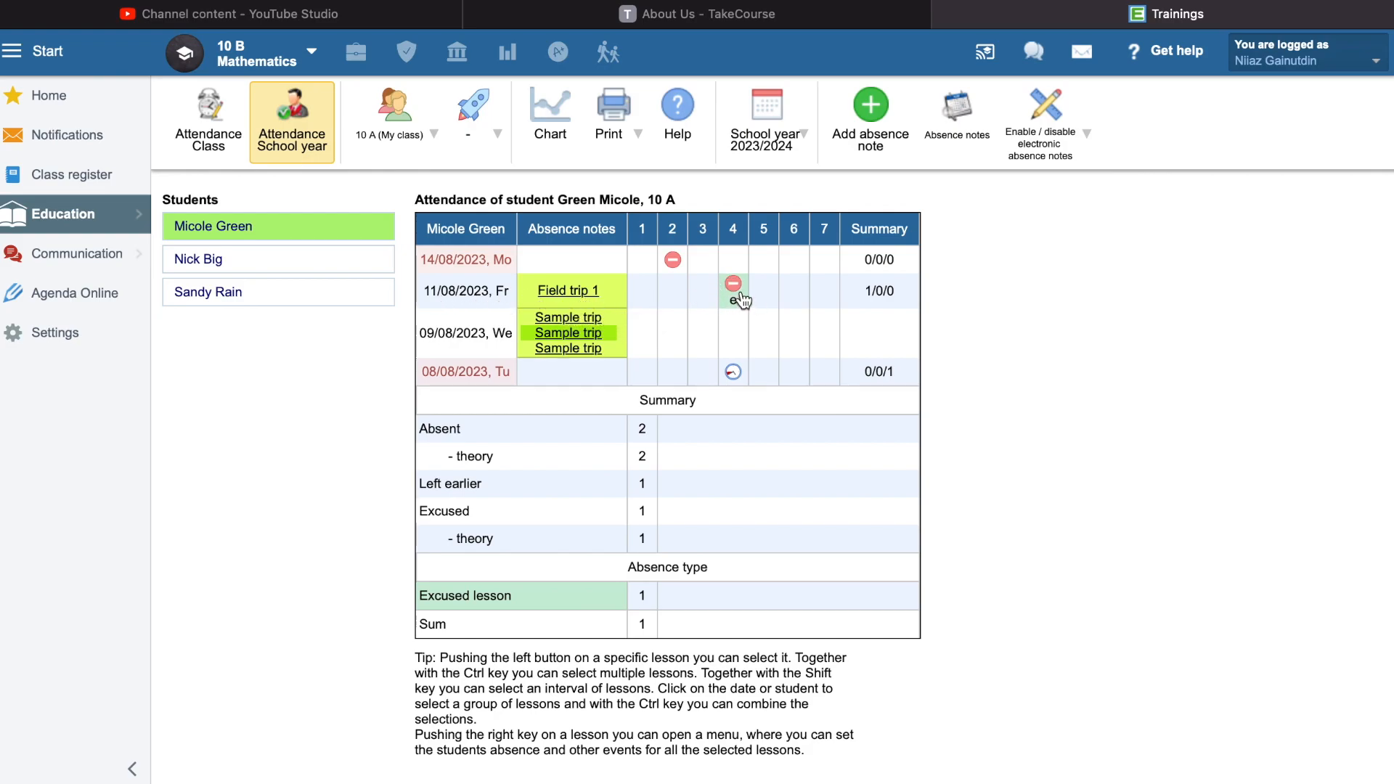
# - Review the school-year attendance records of the first student, including the period 4 marks, and of the second student in the list
pyautogui.moveTo(742, 296)
pyautogui.click(734, 373)
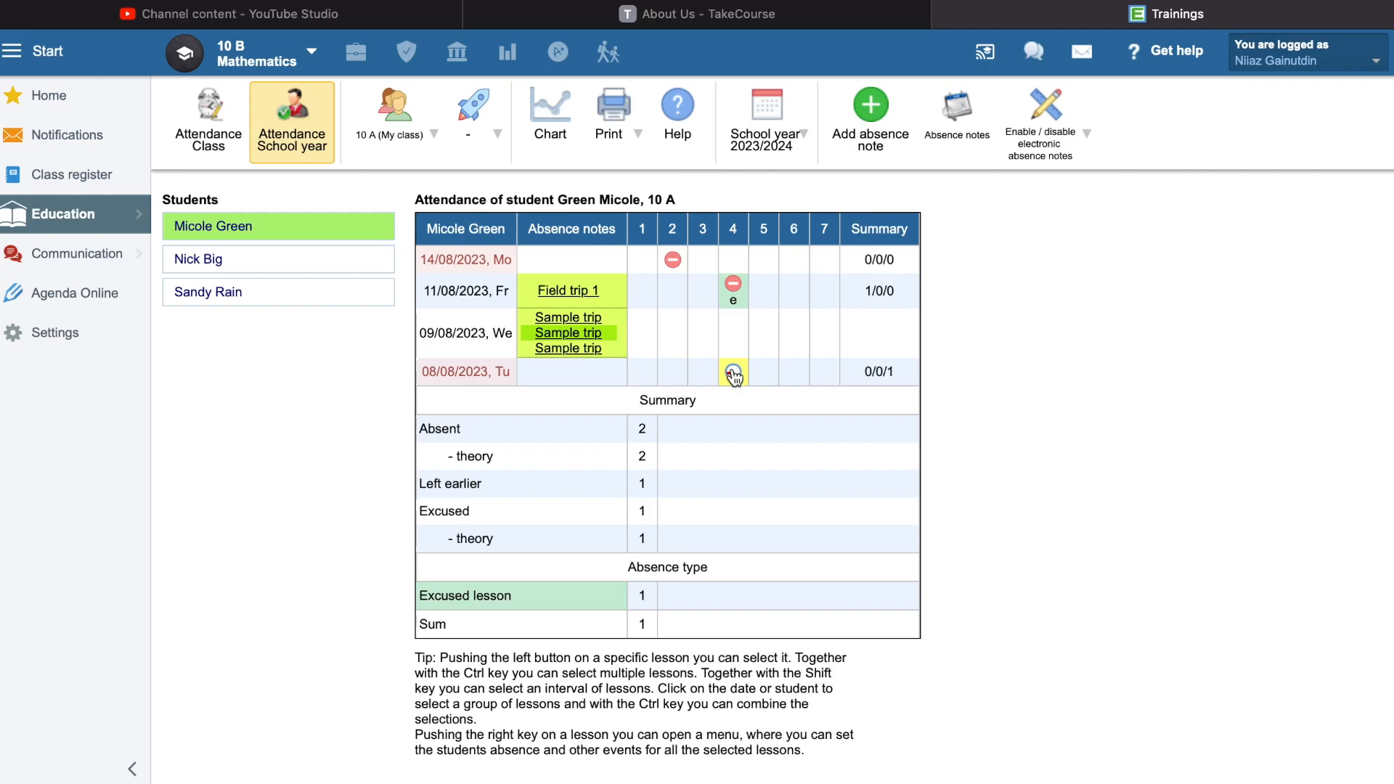
pyautogui.click(245, 229)
pyautogui.click(251, 270)
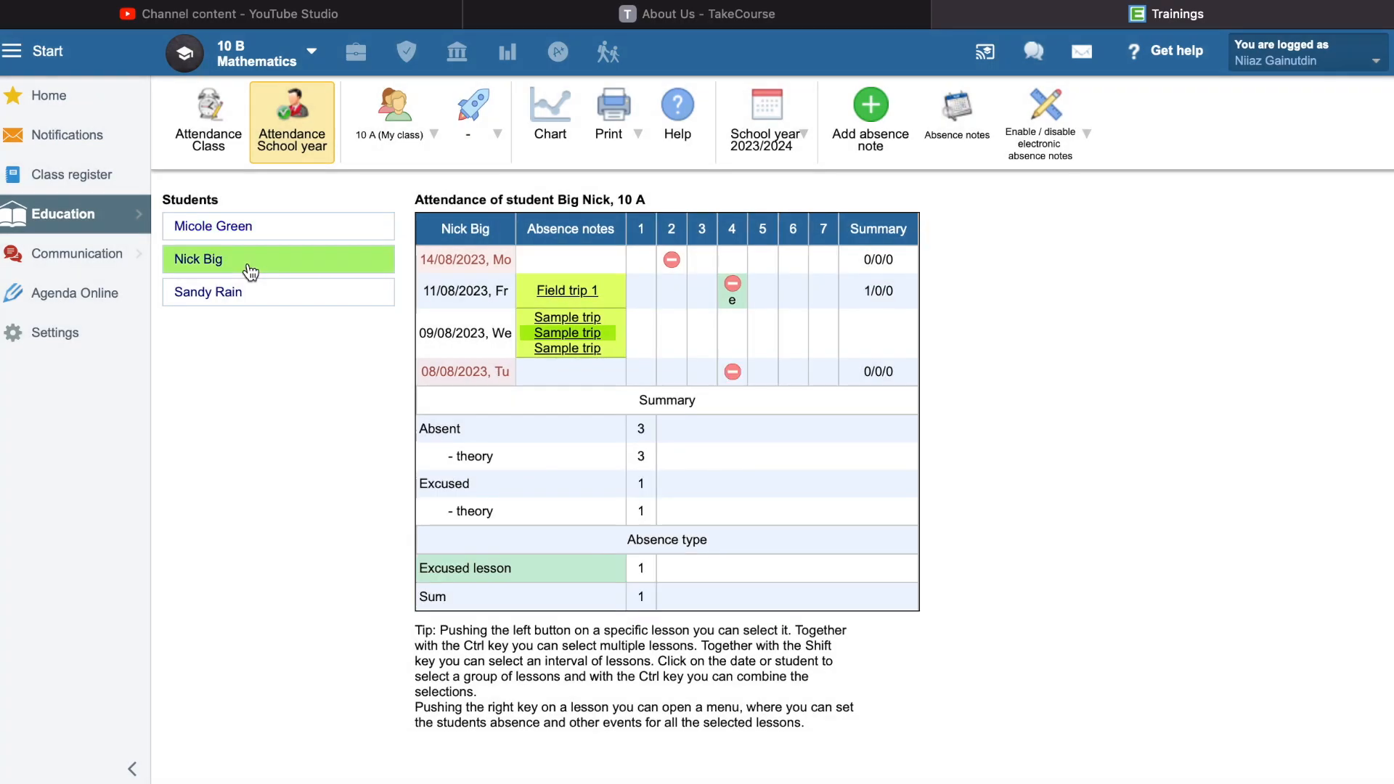
# - Open the weekly class attendance and examine the class's Tuesday period 4 marks and the third student's Thursday absence
pyautogui.click(220, 149)
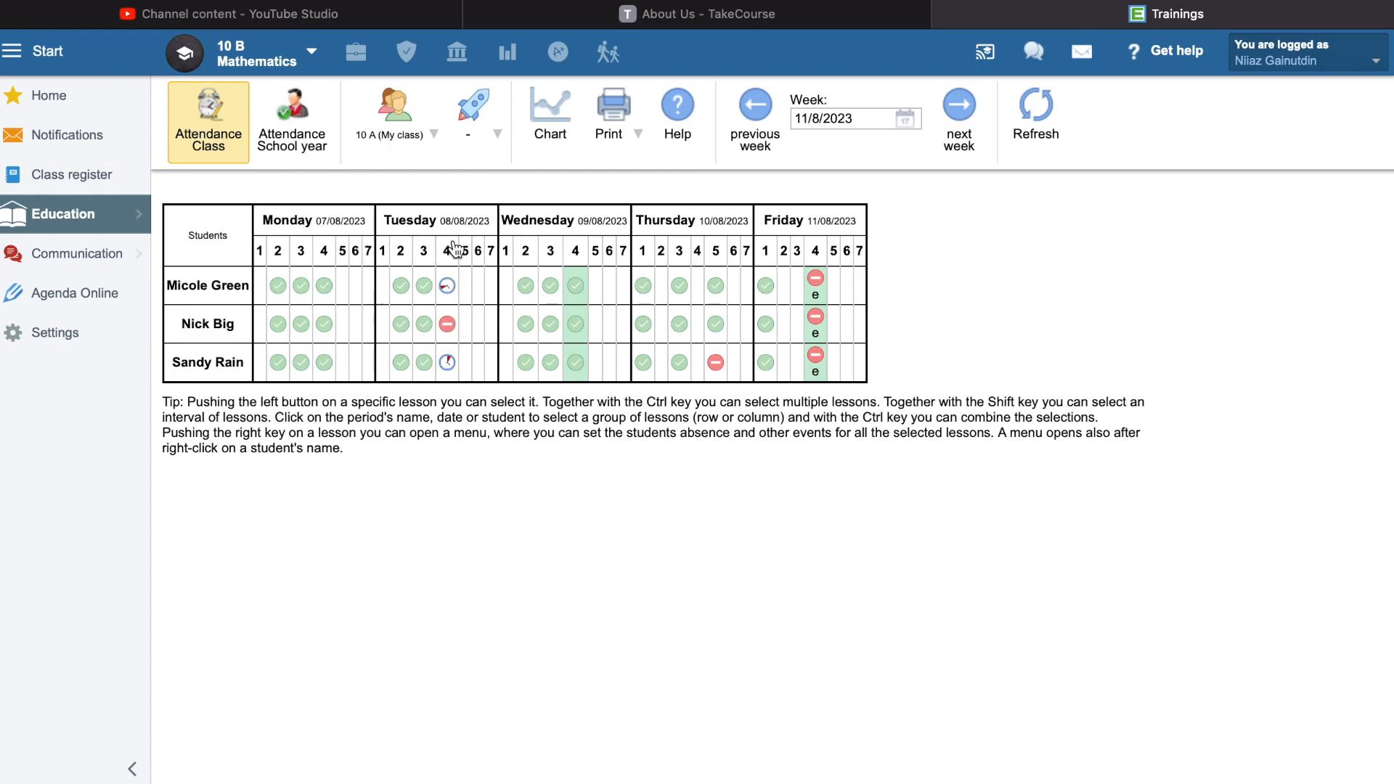
pyautogui.click(448, 286)
pyautogui.click(448, 327)
pyautogui.click(448, 364)
pyautogui.click(717, 369)
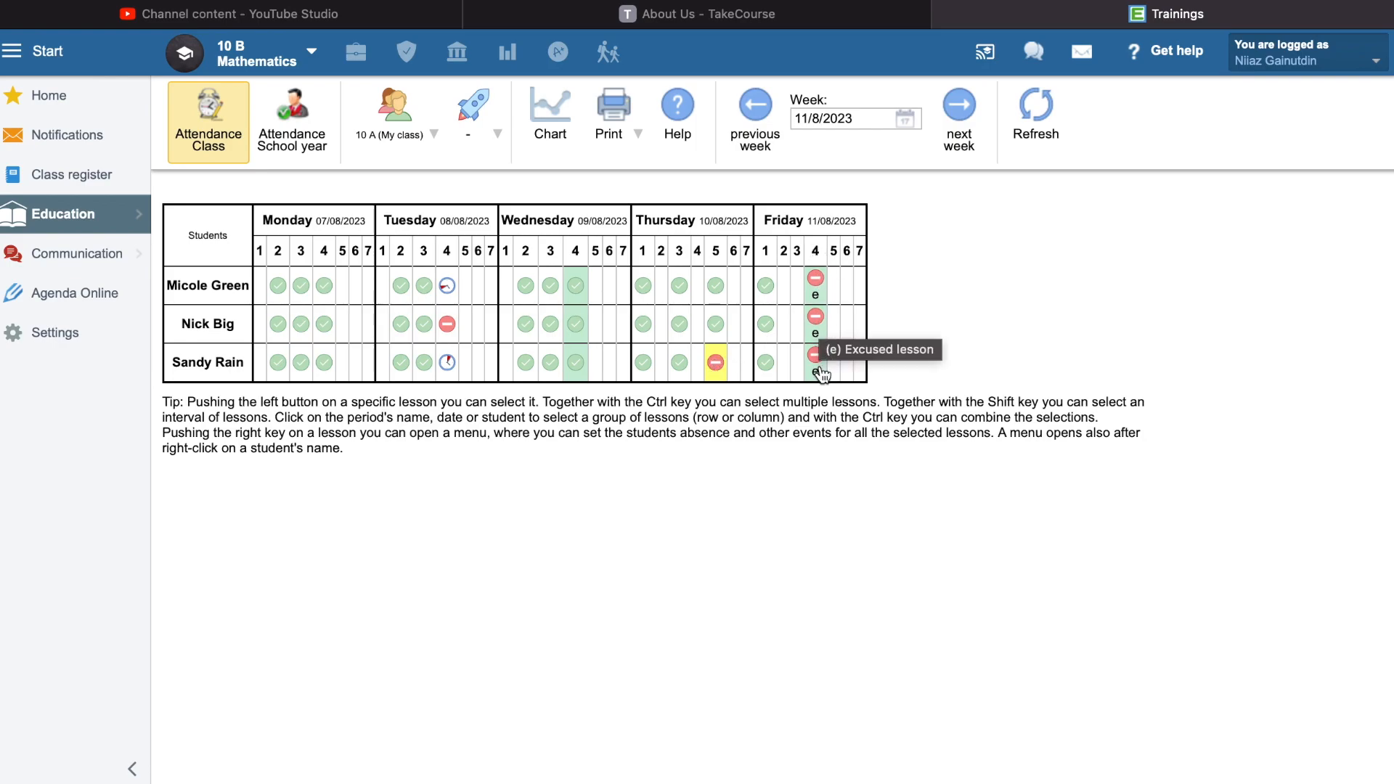
# - View the attendance options for the first student's excused absence in Friday's period 4
pyautogui.click(820, 293)
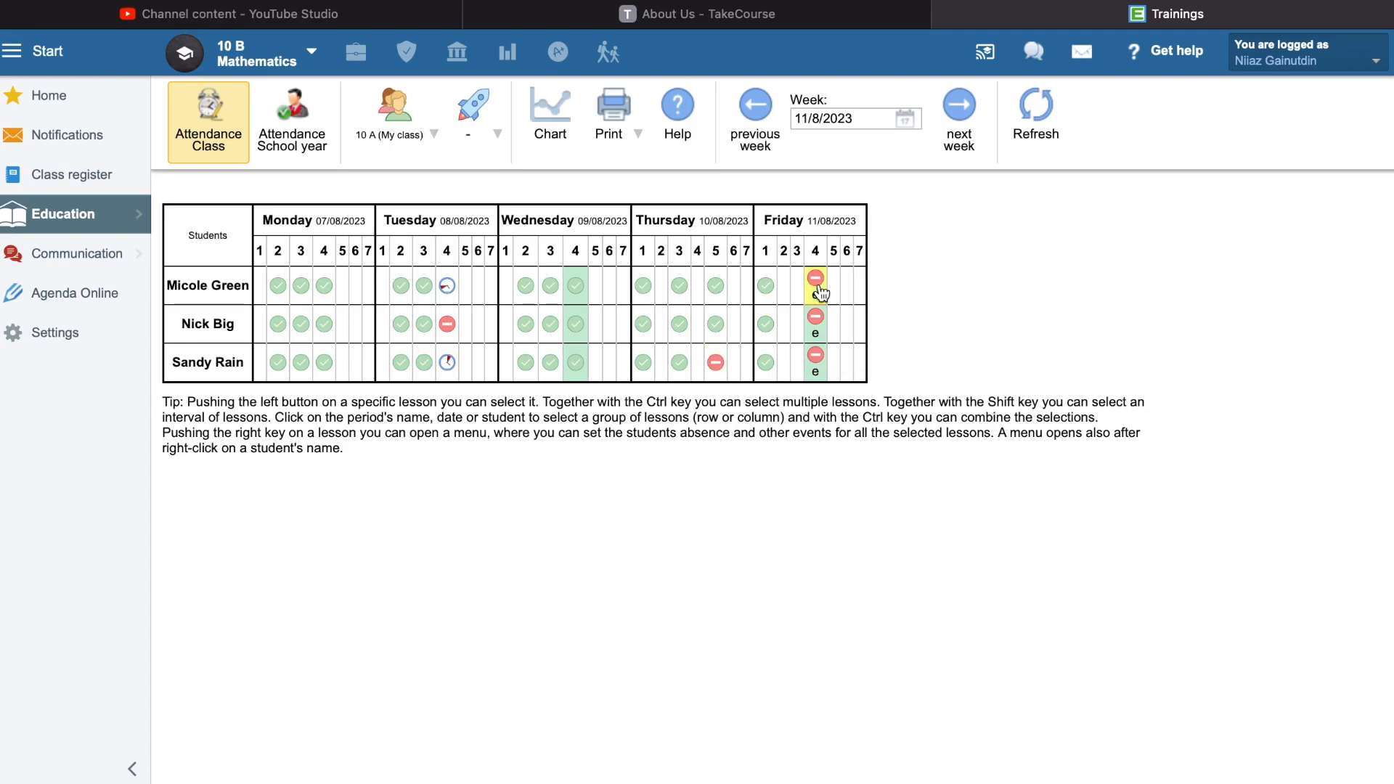
pyautogui.rightClick(818, 285)
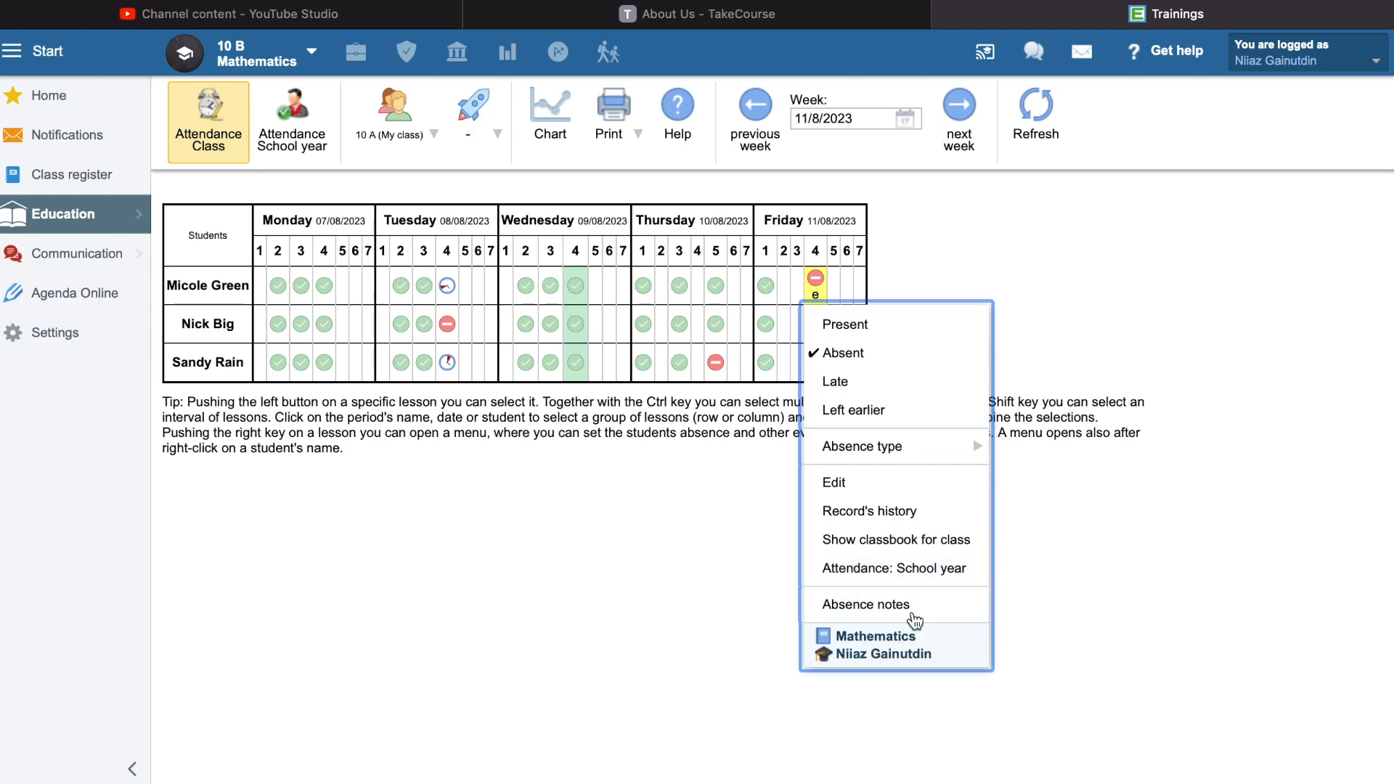
pyautogui.click(759, 442)
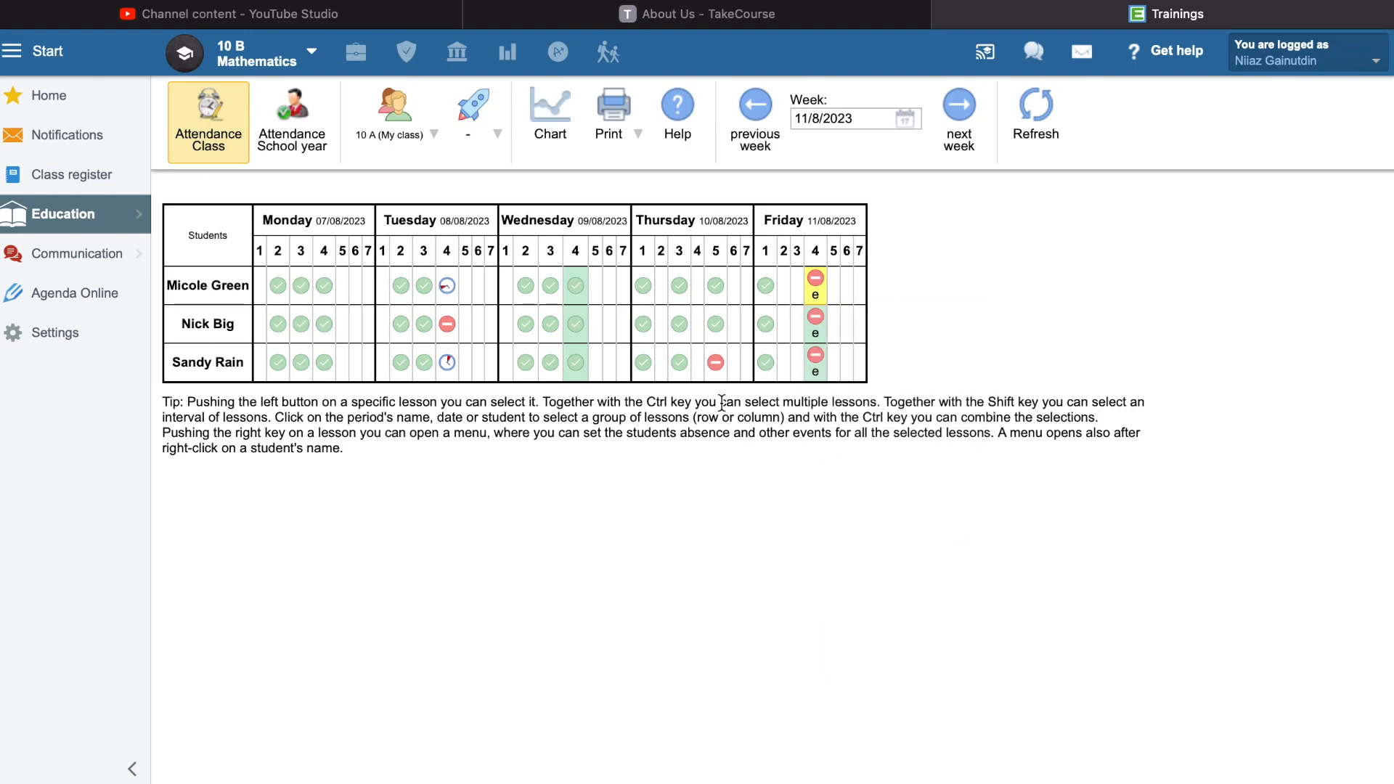
# - Mark the first student absent in Friday's period 1 and start an absence note of type Excused lesson
pyautogui.rightClick(770, 295)
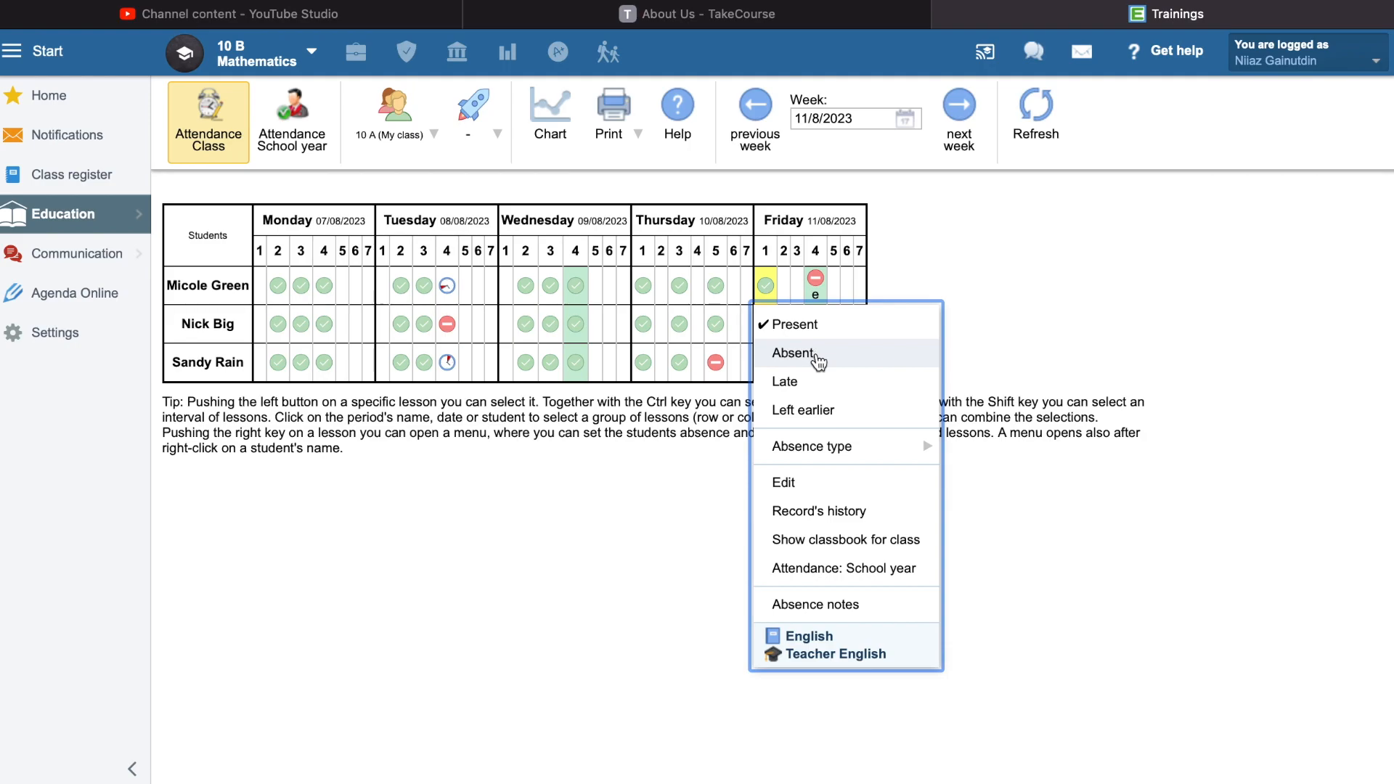
pyautogui.click(818, 361)
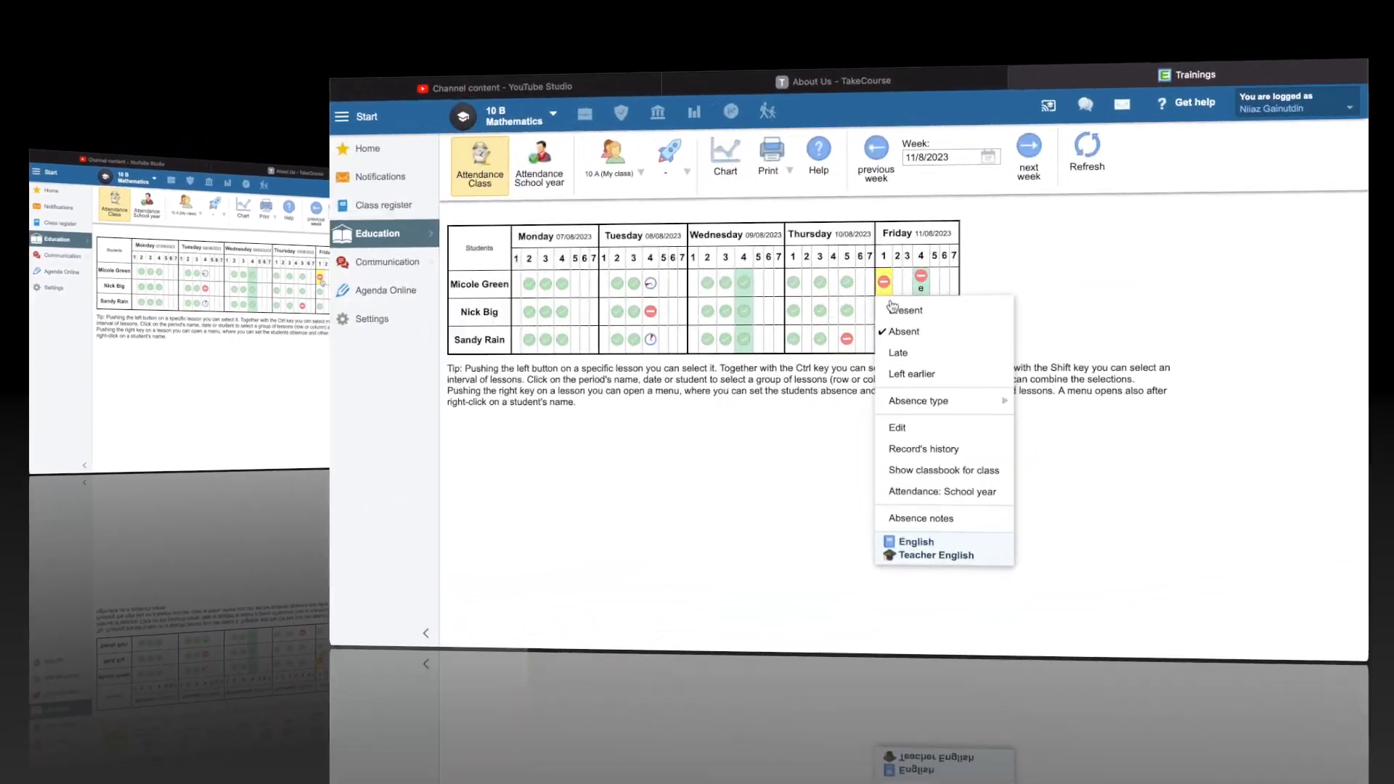
pyautogui.moveTo(799, 449)
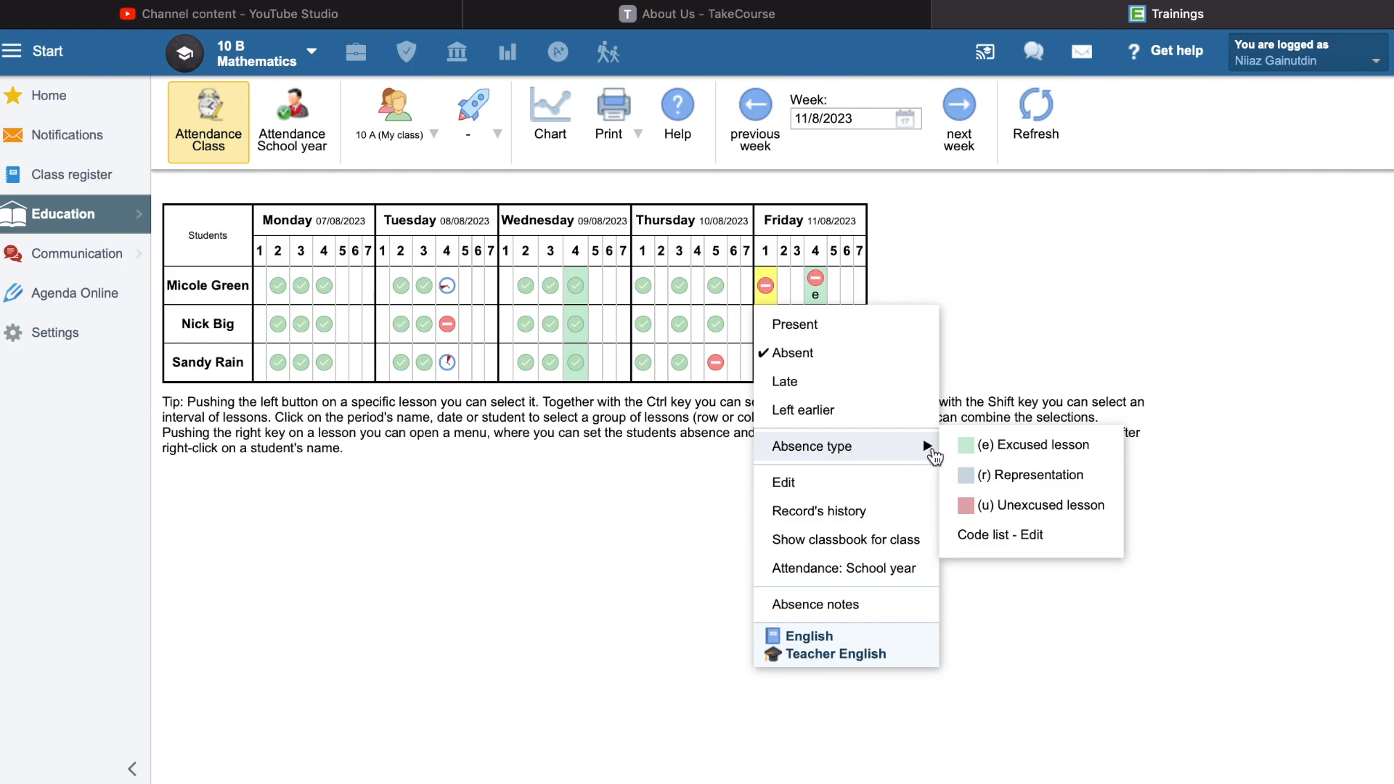
pyautogui.click(1023, 447)
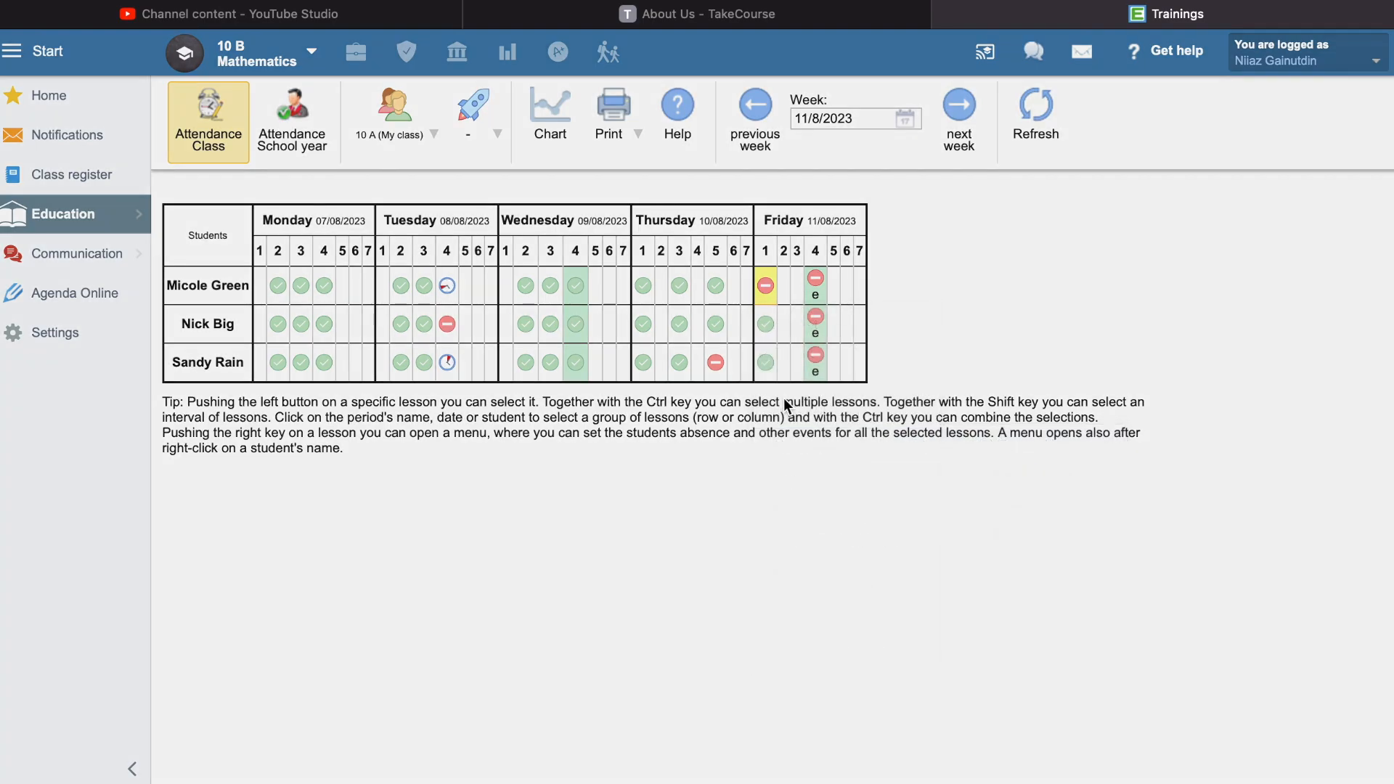
# - Enter "reason" as the reason of the absence in the new absence note
pyautogui.click(486, 296)
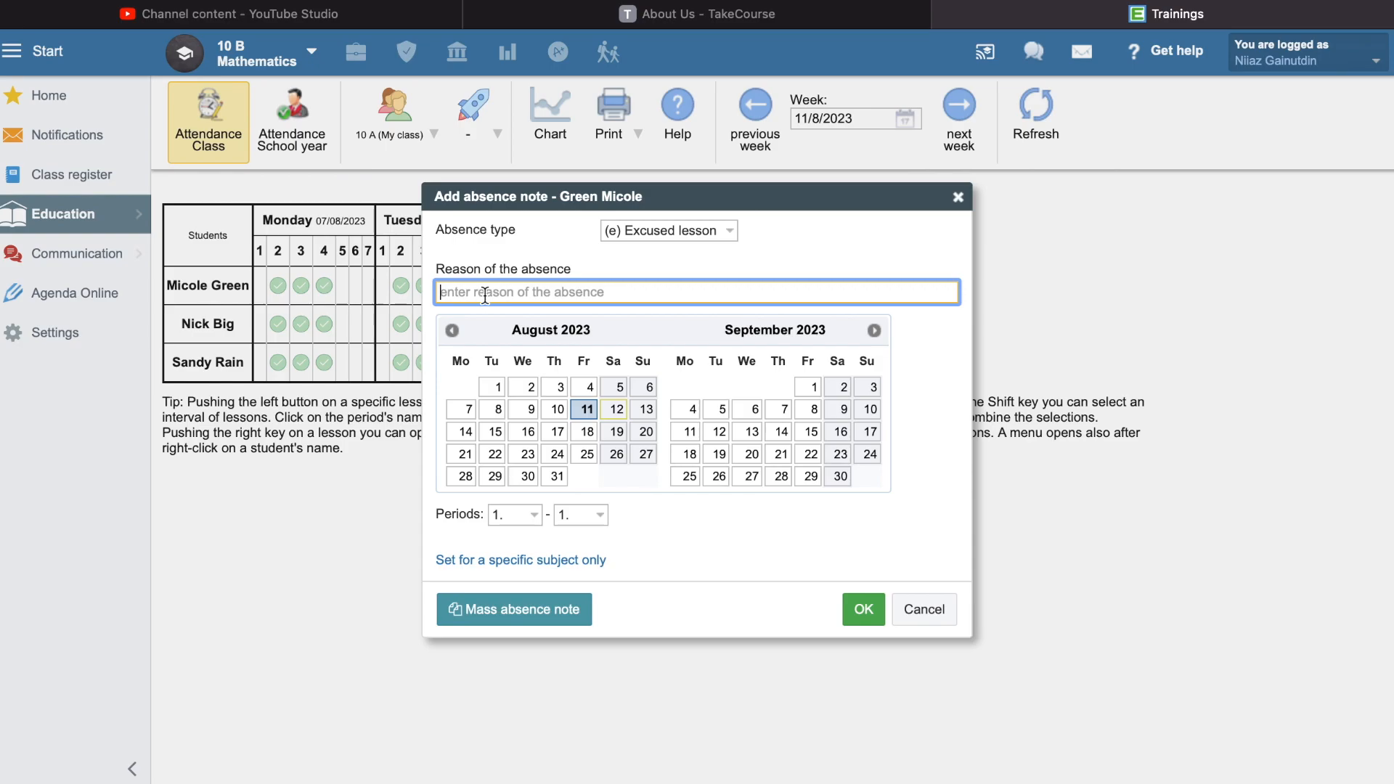
pyautogui.write('reason')
pyautogui.click(681, 512)
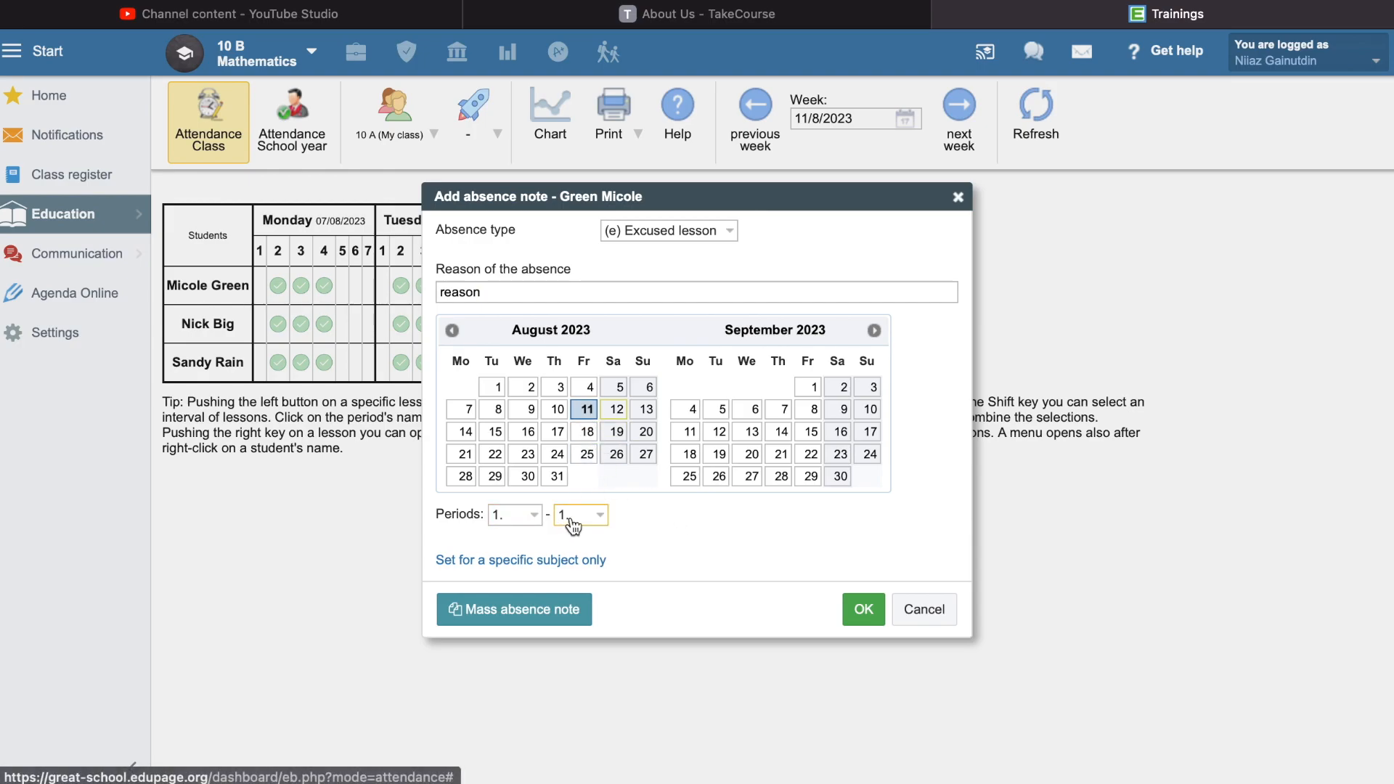
# - Create a mass absence note of type Excused lesson for the first two listed students of class 11 A
pyautogui.click(500, 617)
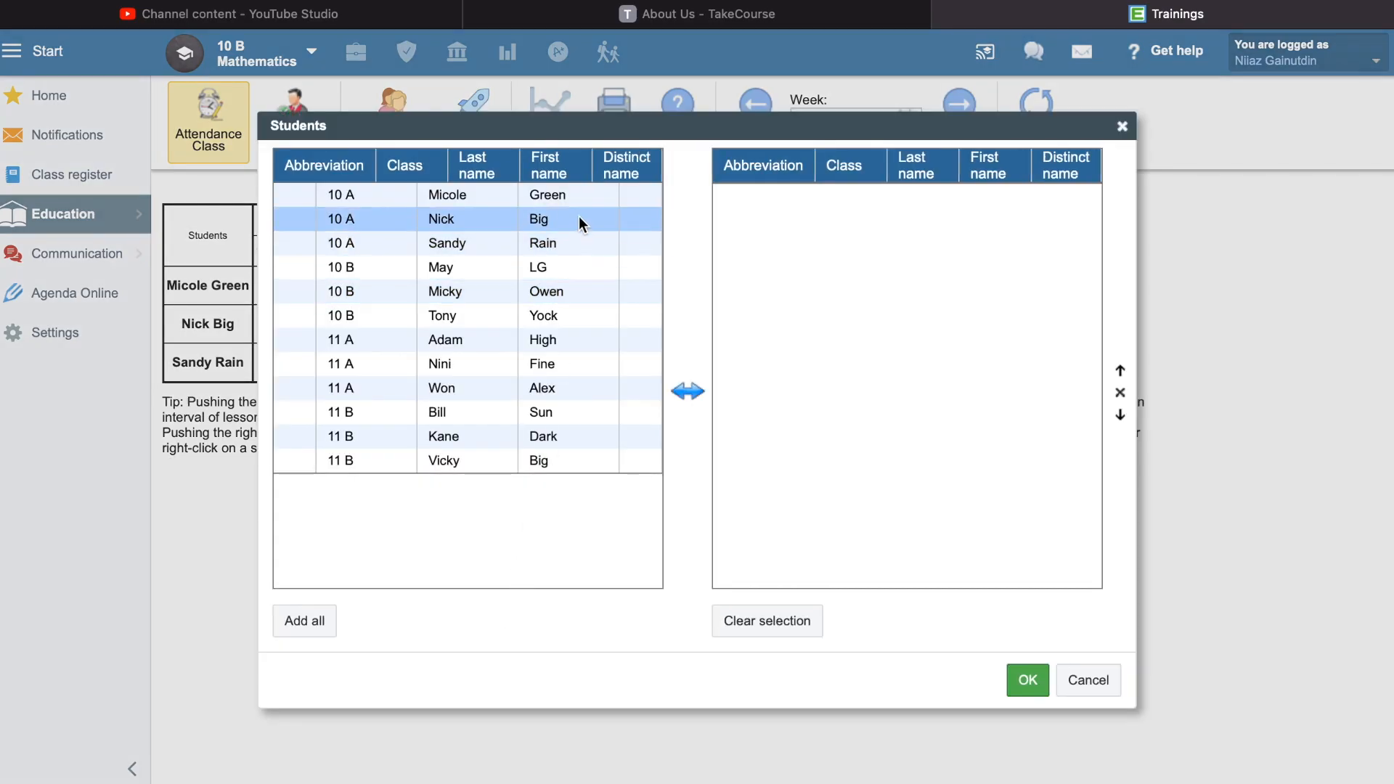
pyautogui.click(586, 354)
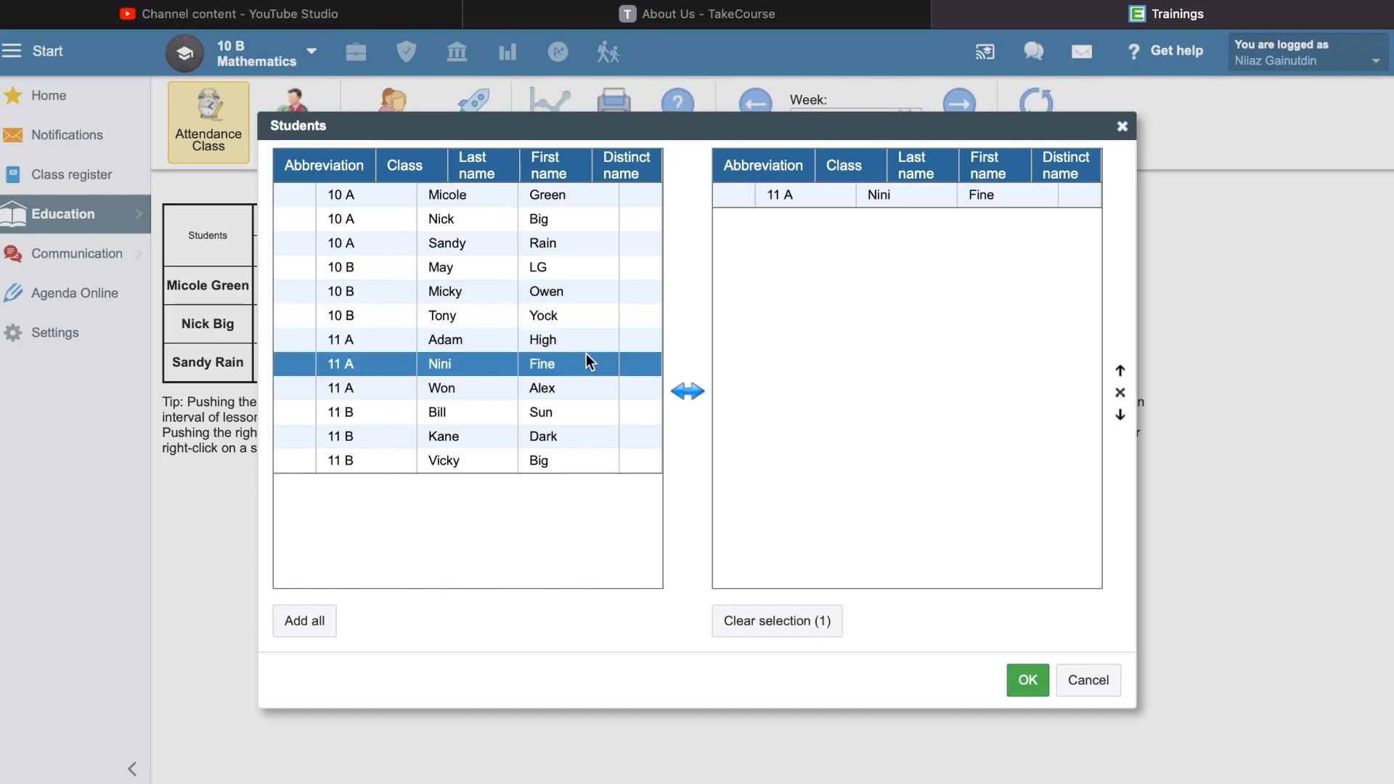
pyautogui.click(586, 339)
pyautogui.click(1027, 680)
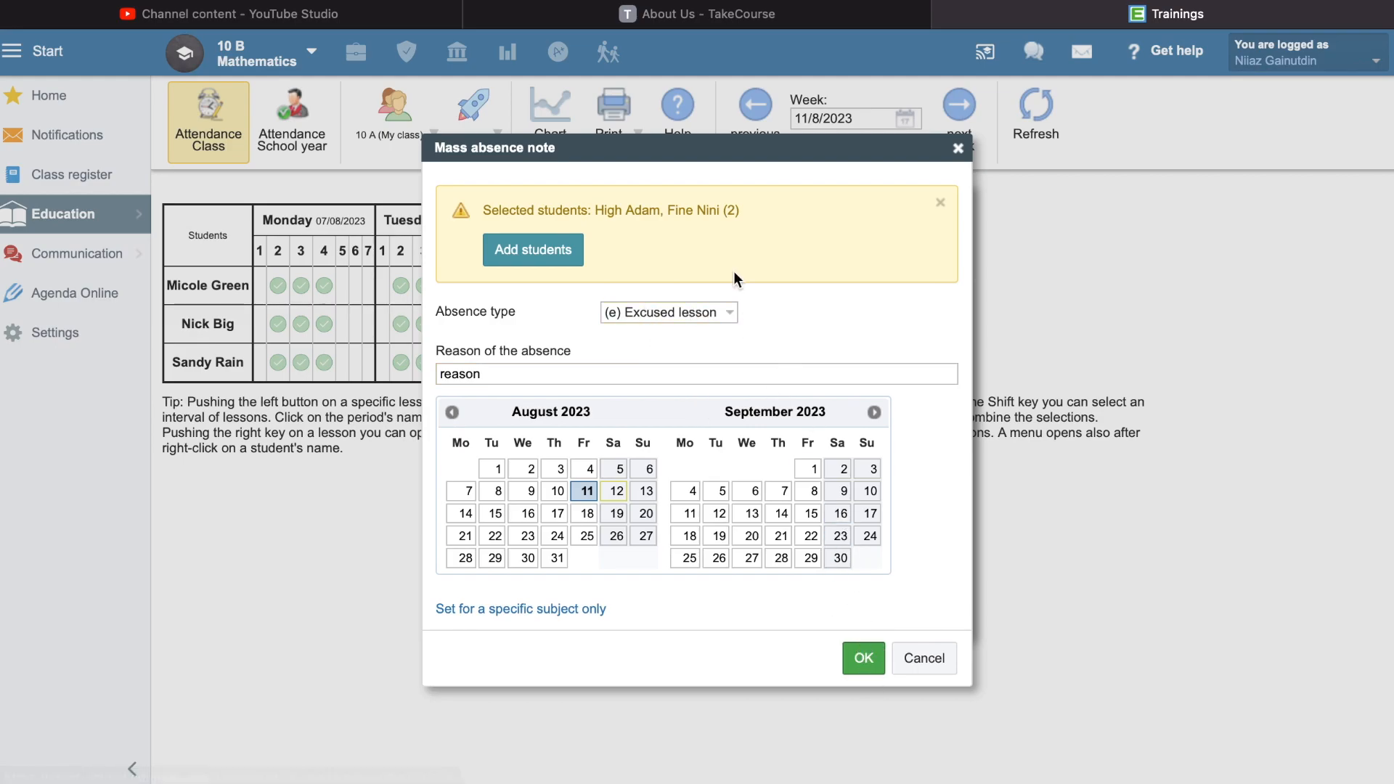
pyautogui.moveTo(730, 210); pyautogui.dragTo(599, 214)
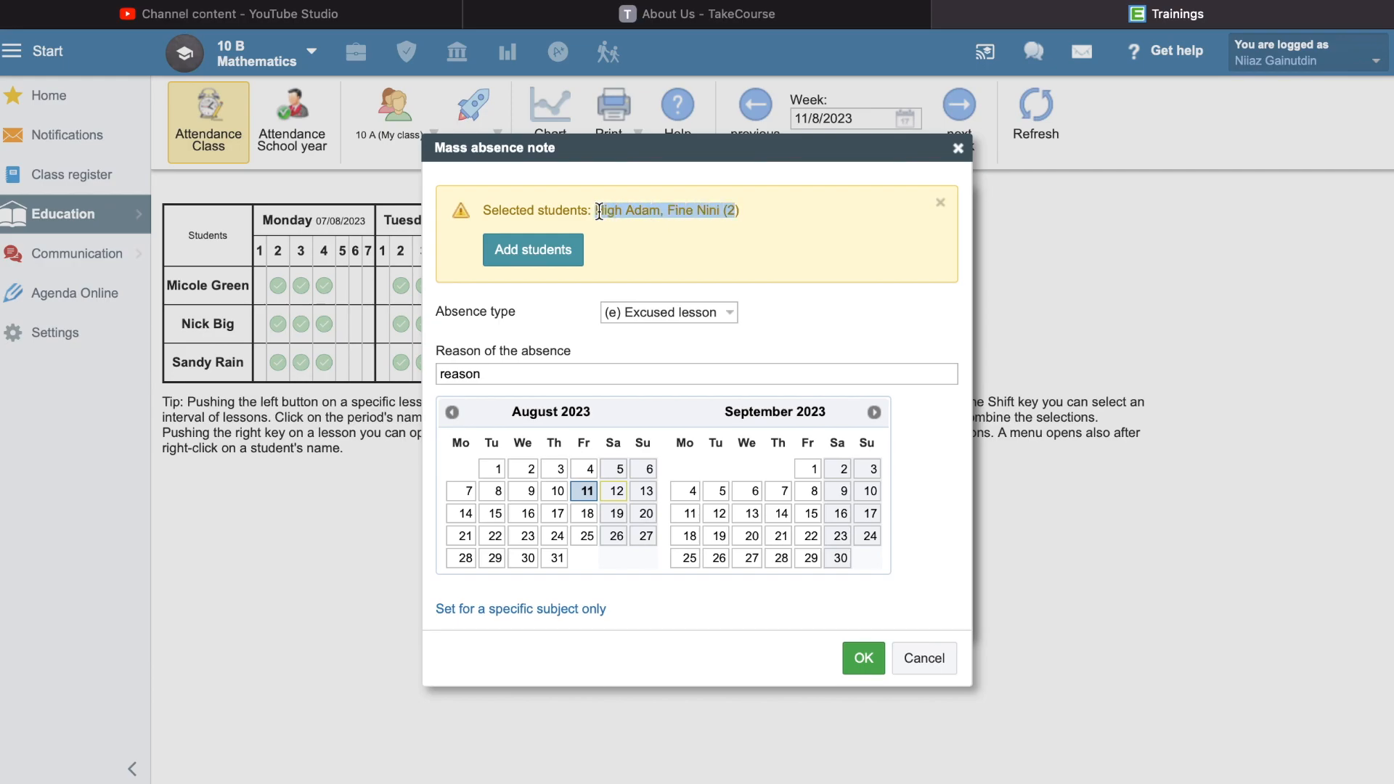
pyautogui.click(868, 658)
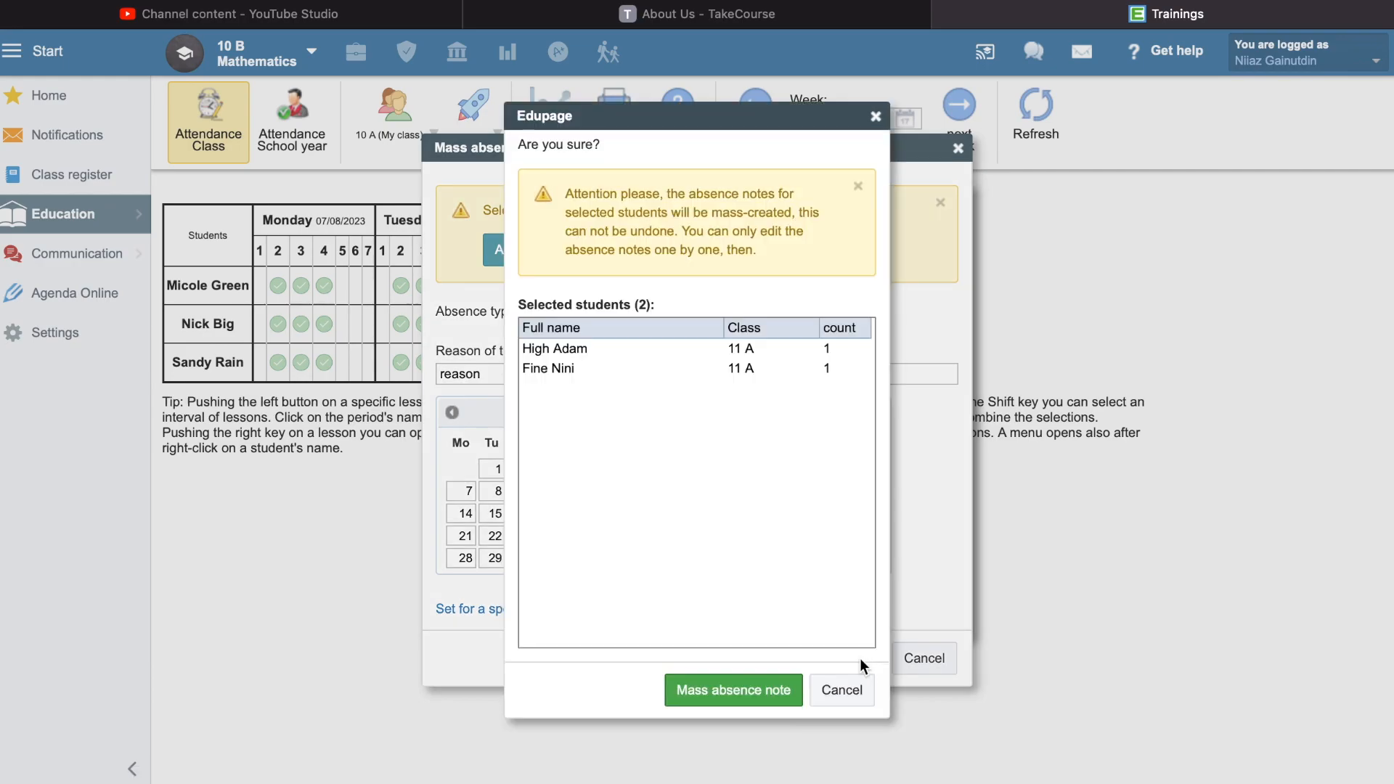
pyautogui.click(766, 697)
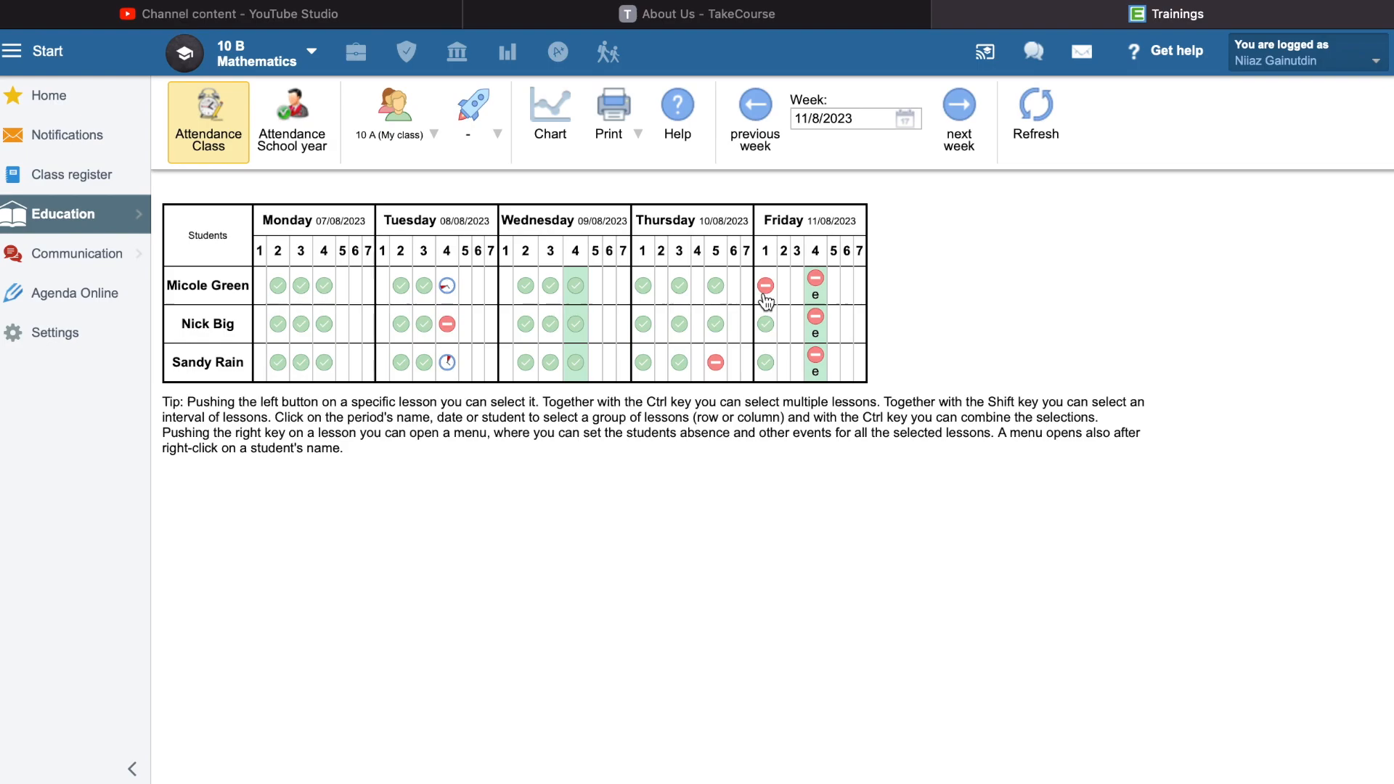
# - View the record's history for the first student's absence in Friday's period 1
pyautogui.rightClick(766, 287)
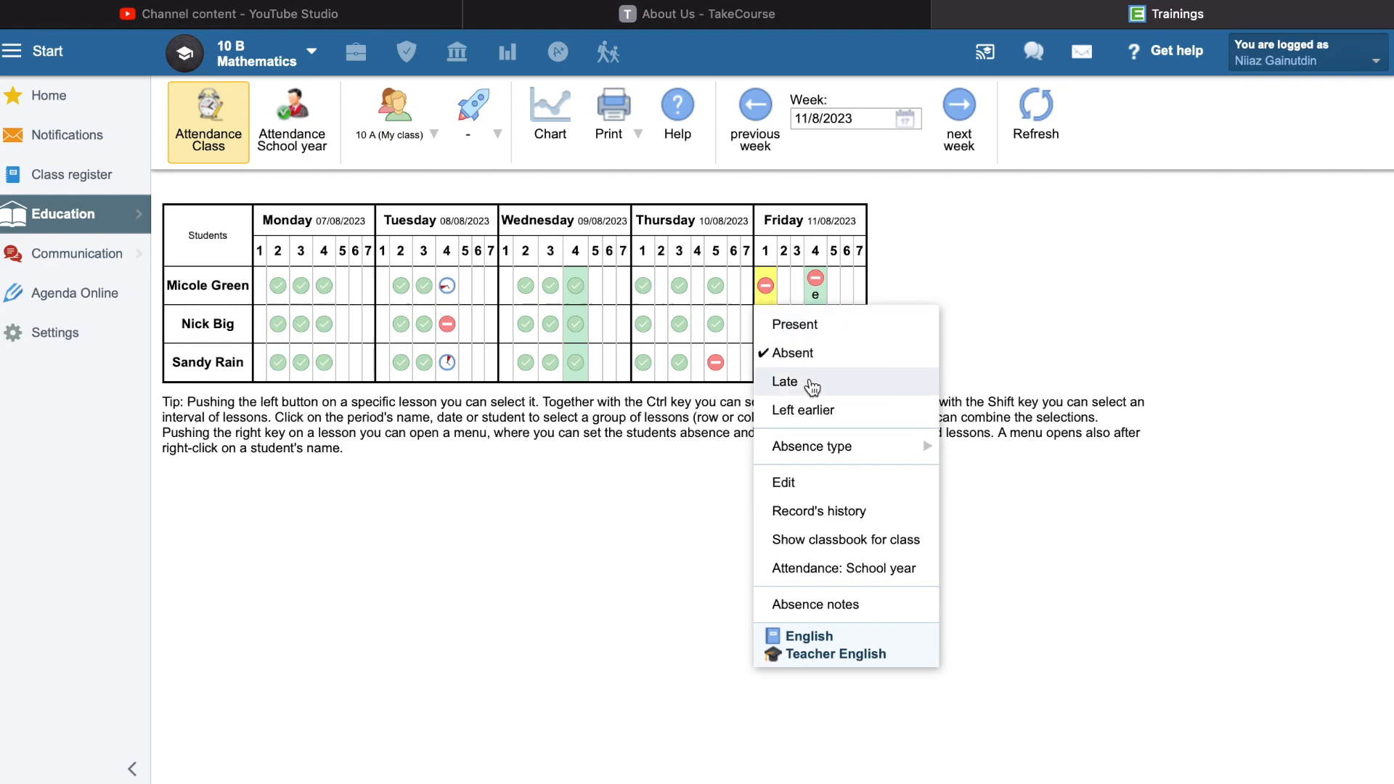
pyautogui.click(848, 511)
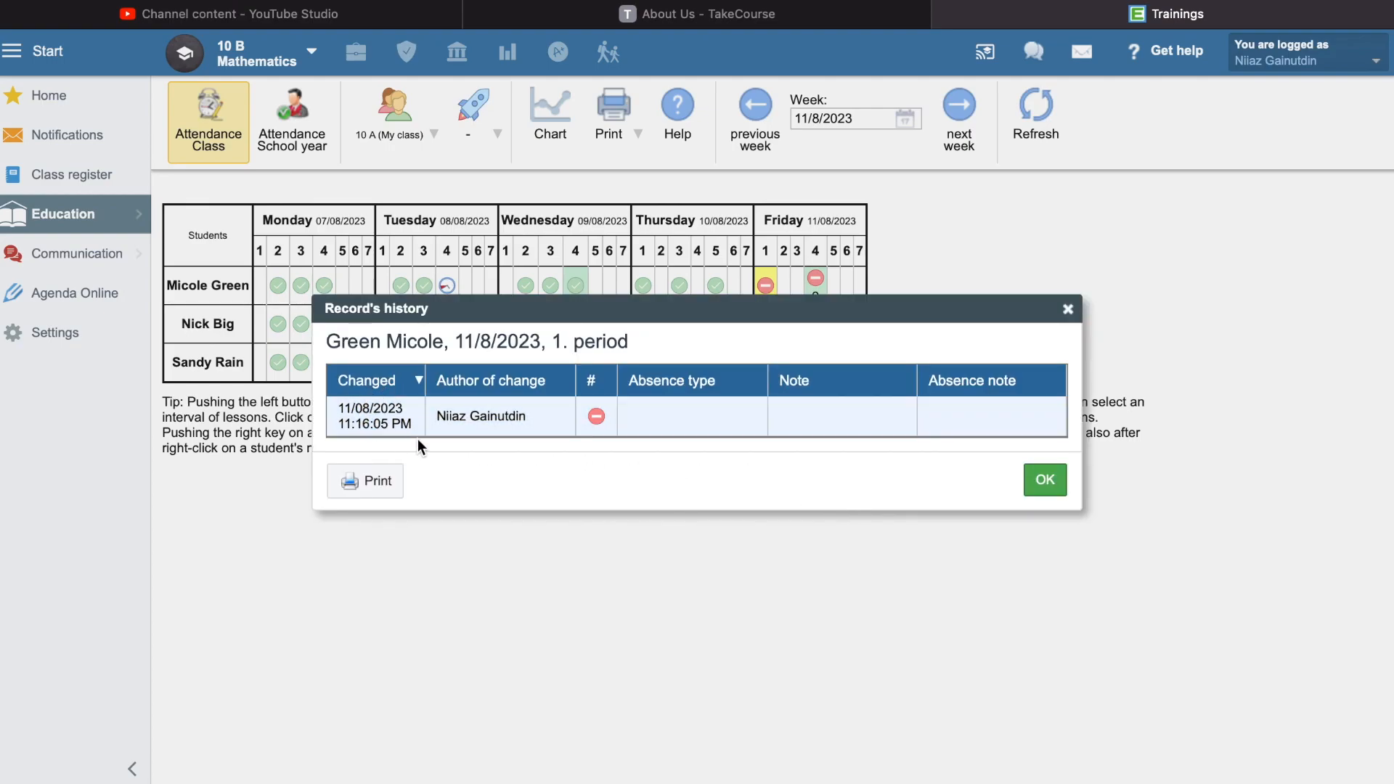
pyautogui.click(516, 424)
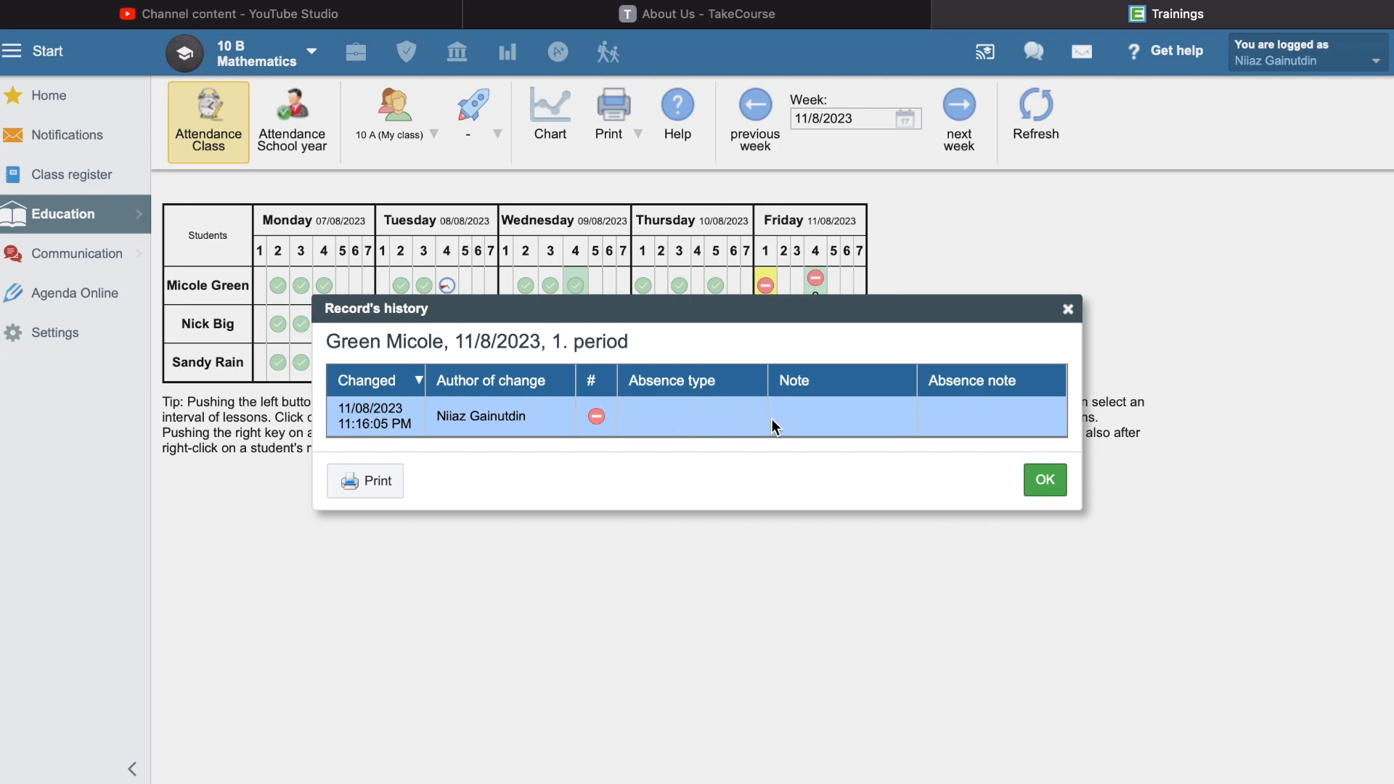
pyautogui.click(1045, 481)
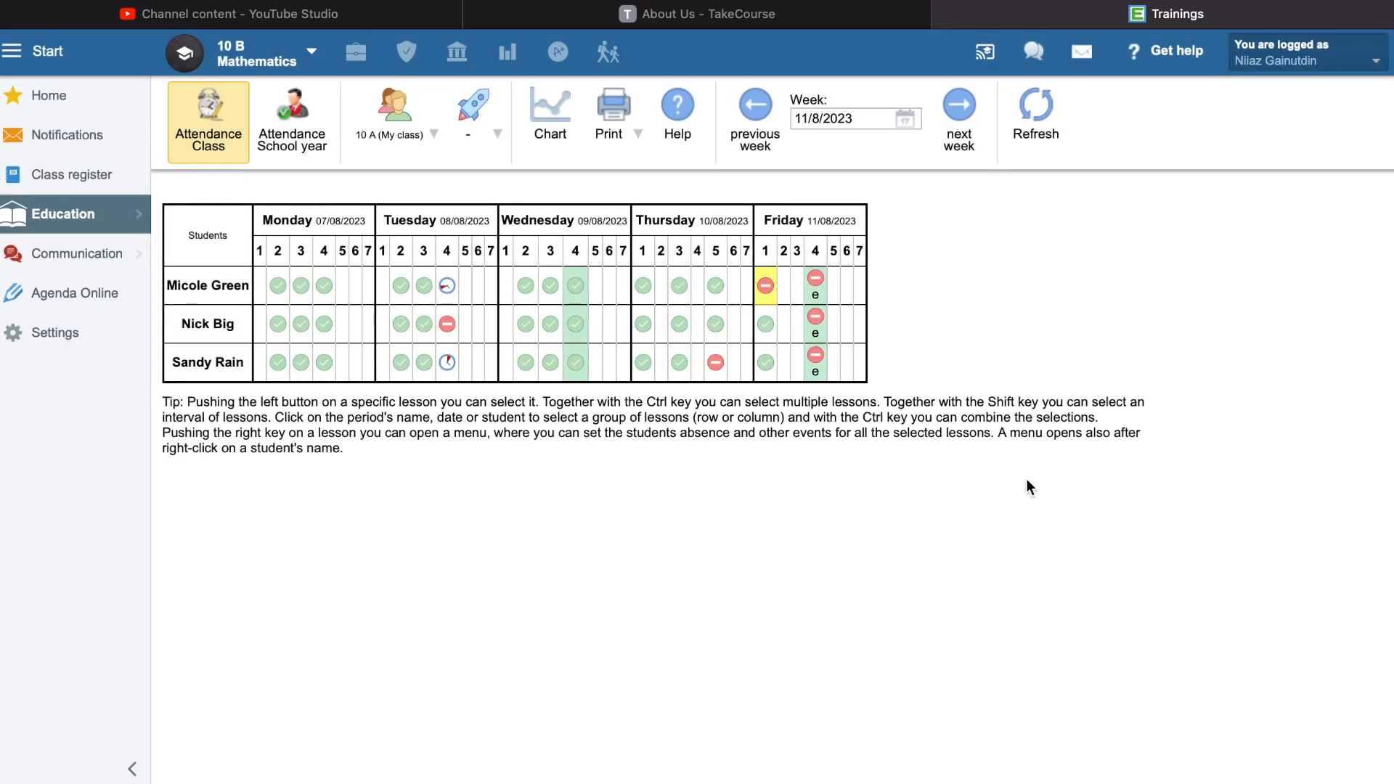
# - View the first student's absence notes, and list class 10 A's late arrivals for the 1st halfyear till today
pyautogui.rightClick(766, 291)
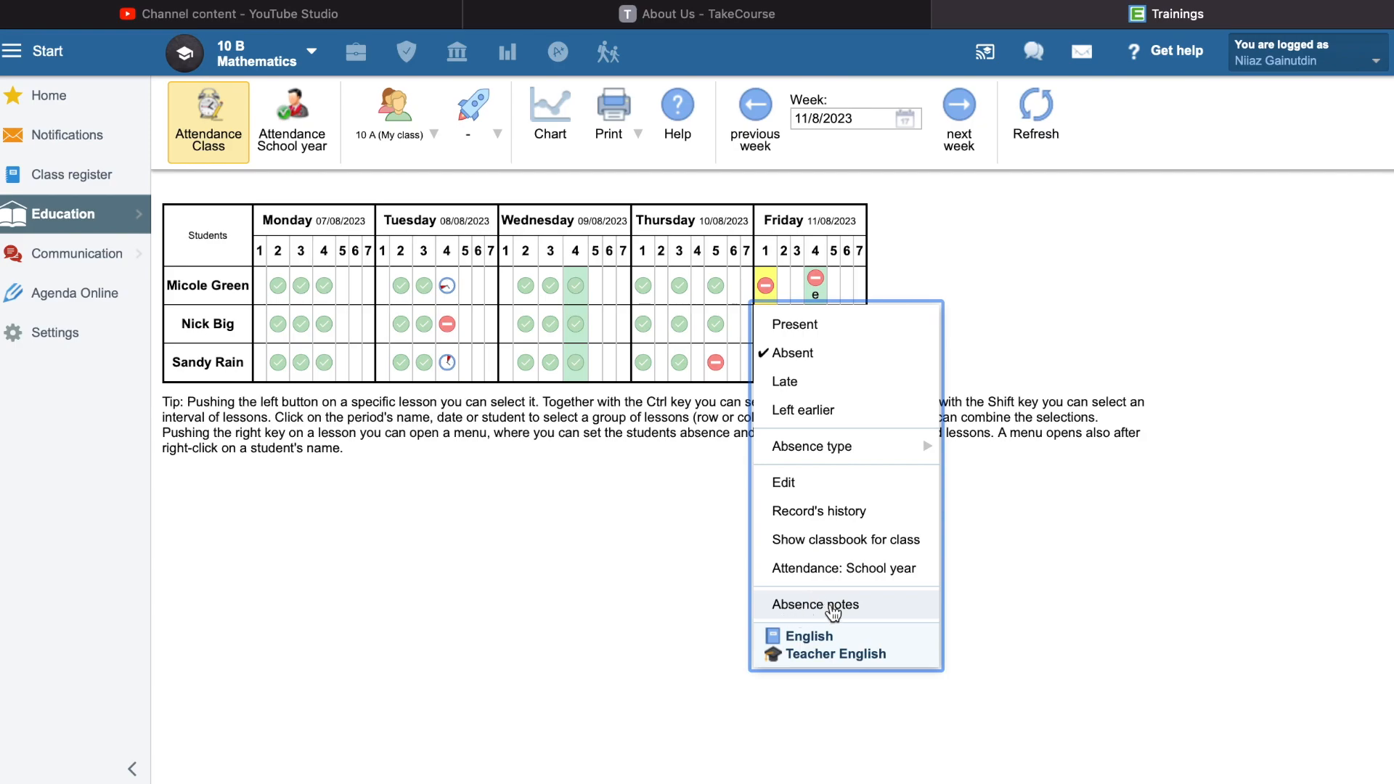
pyautogui.click(793, 612)
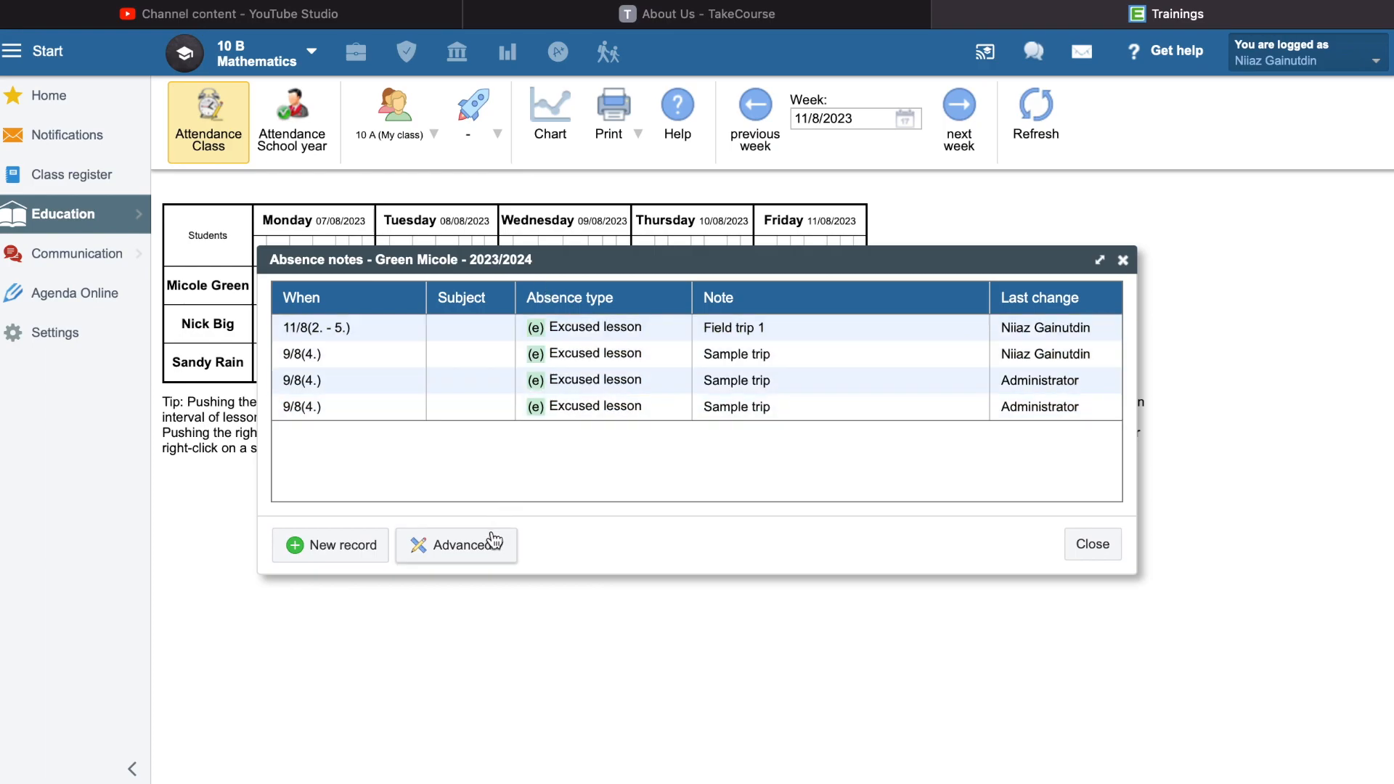
pyautogui.click(485, 553)
pyautogui.click(483, 581)
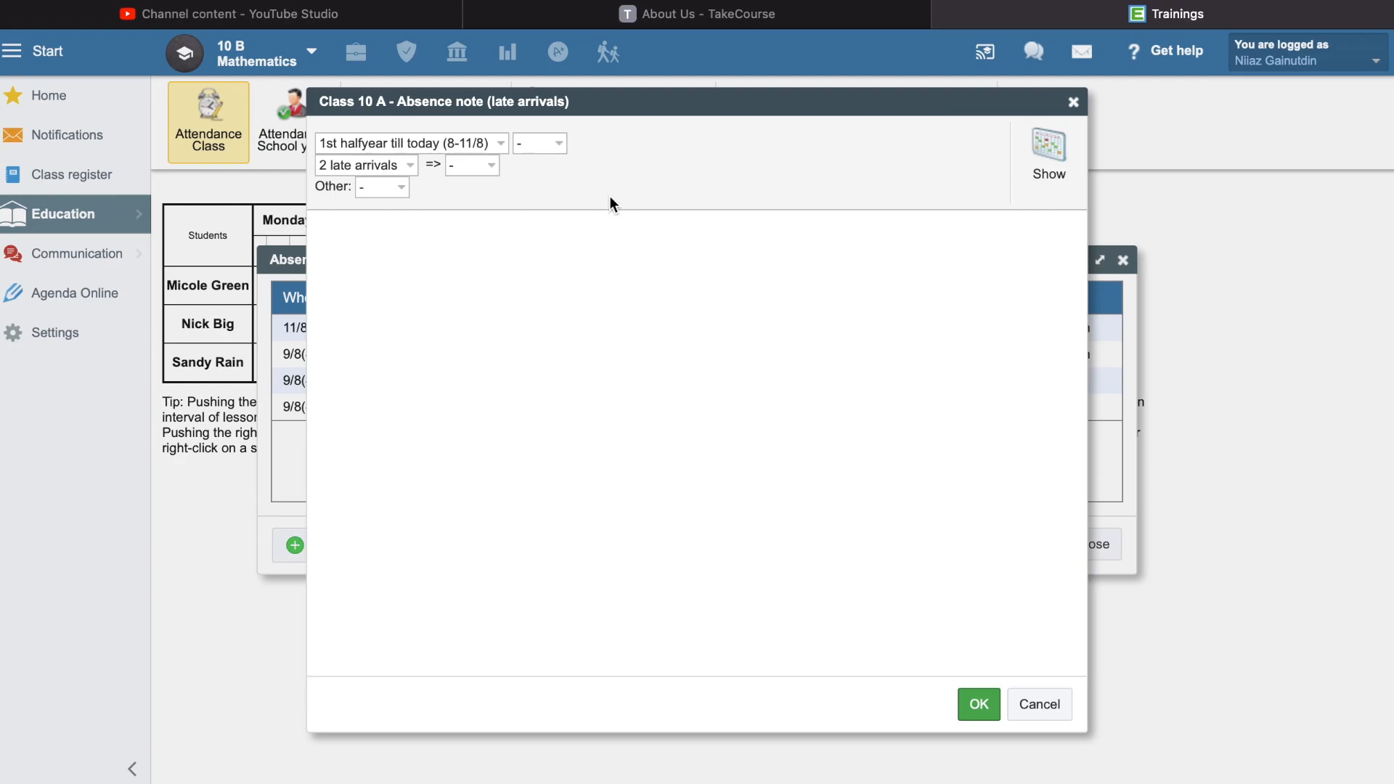
pyautogui.click(1060, 147)
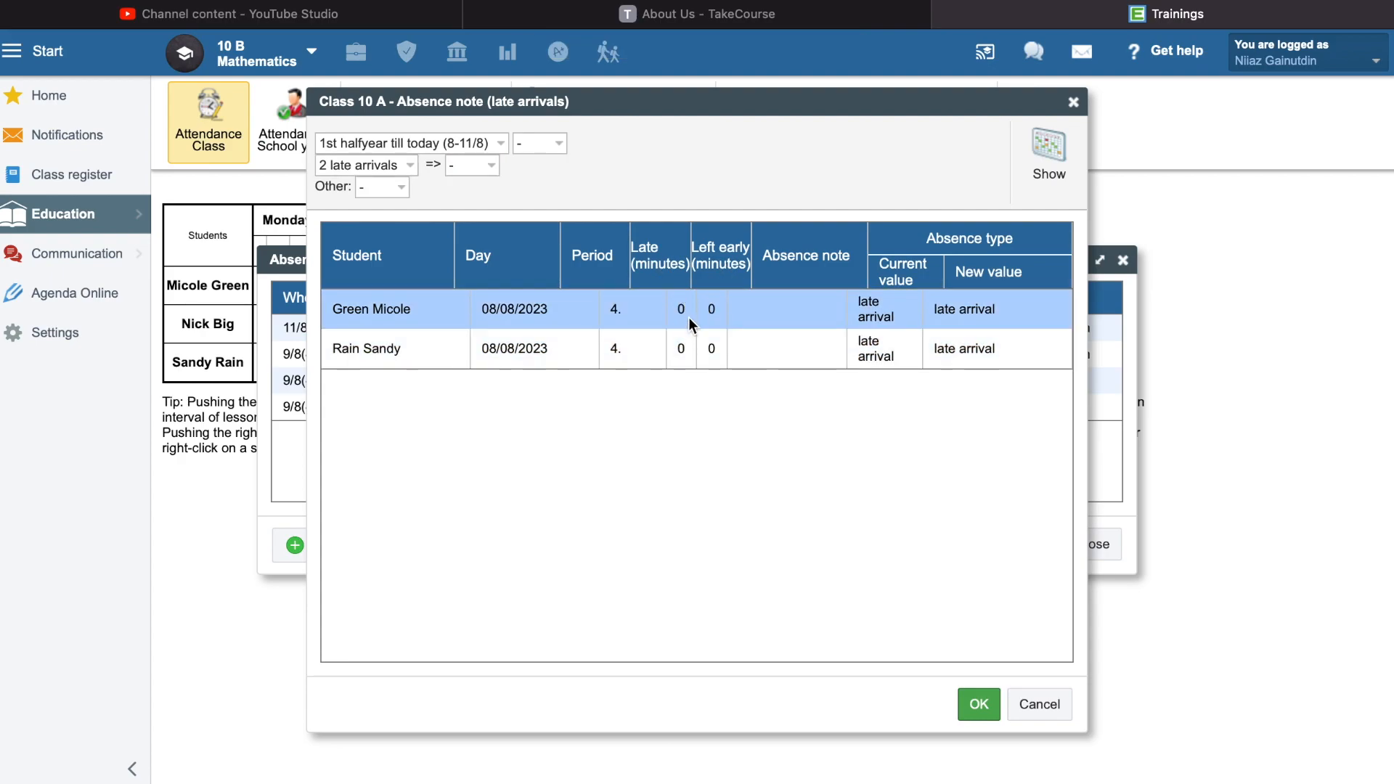
pyautogui.click(1028, 705)
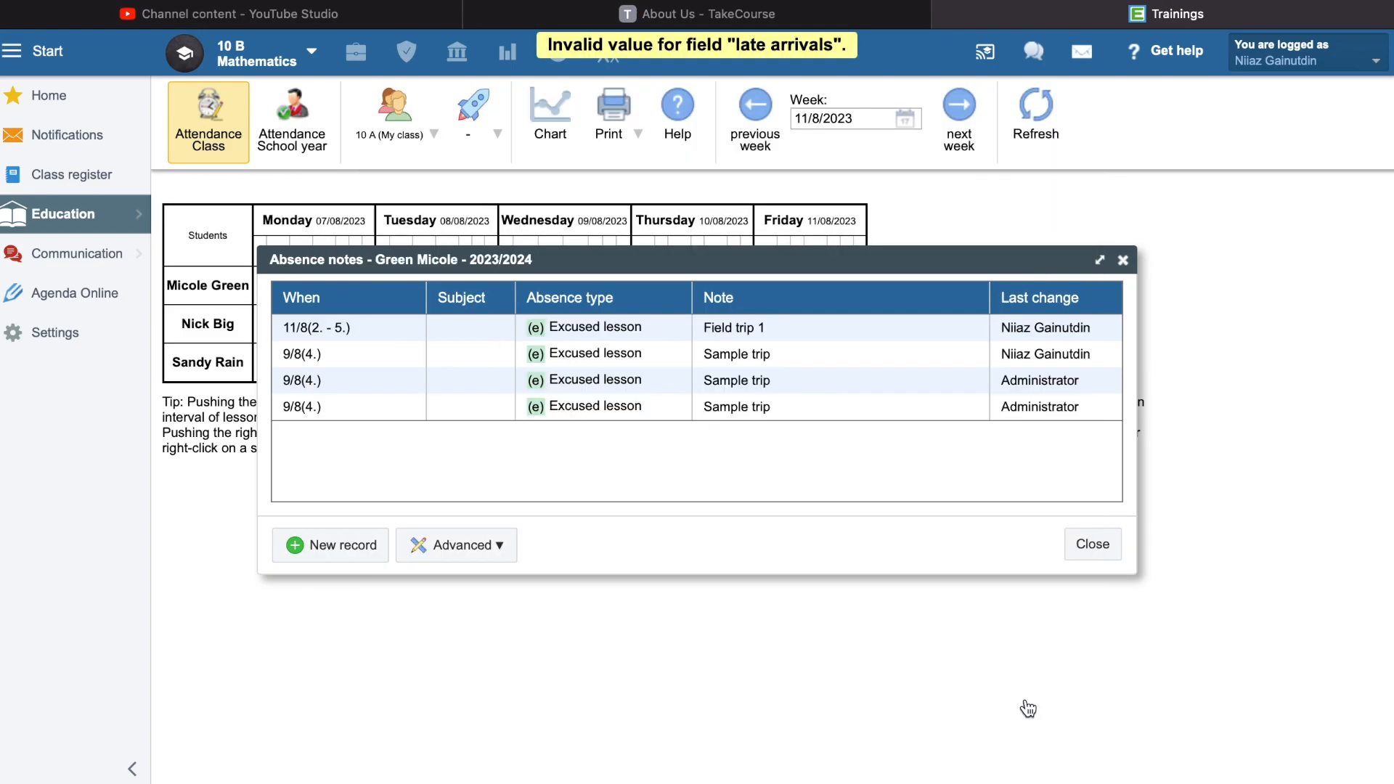
pyautogui.click(1089, 551)
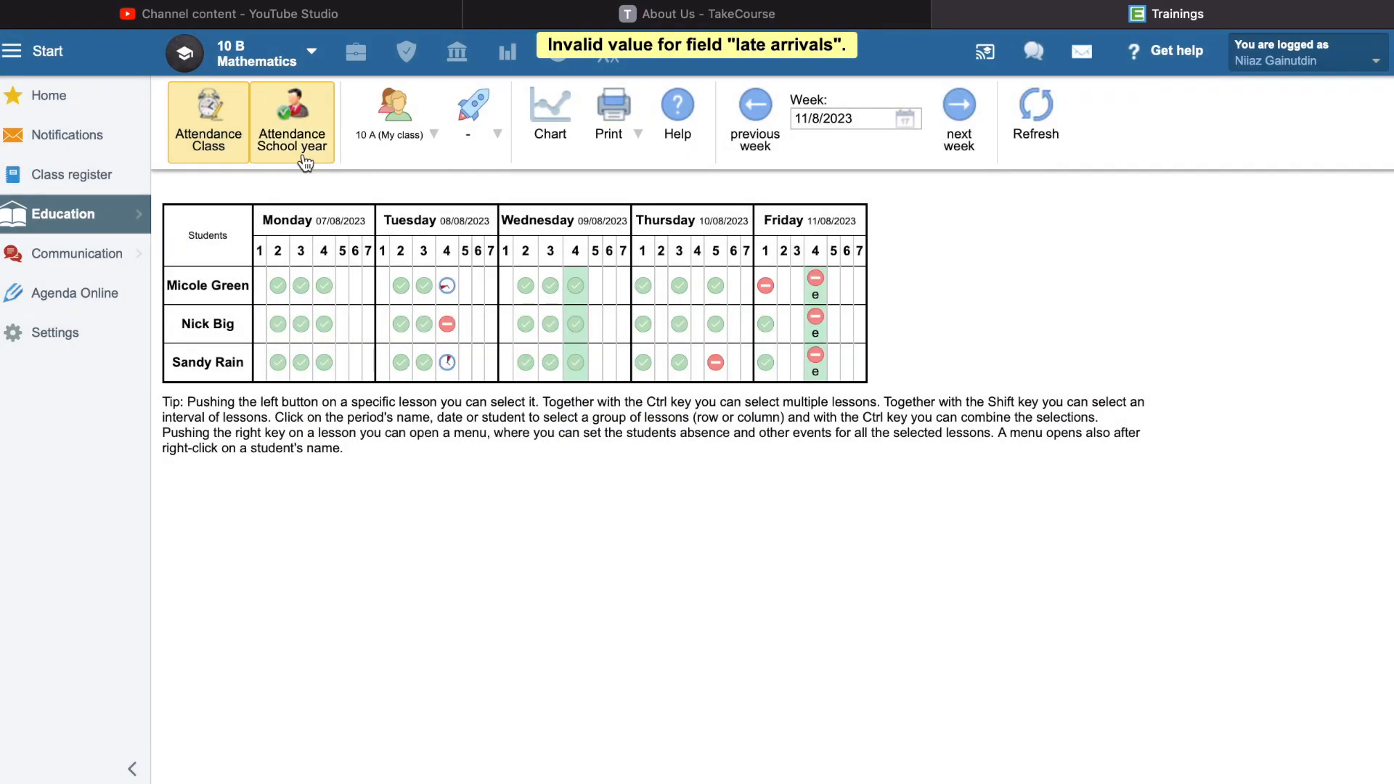
# - Enable electronic absence notes for parents from the school-year attendance view
pyautogui.click(308, 145)
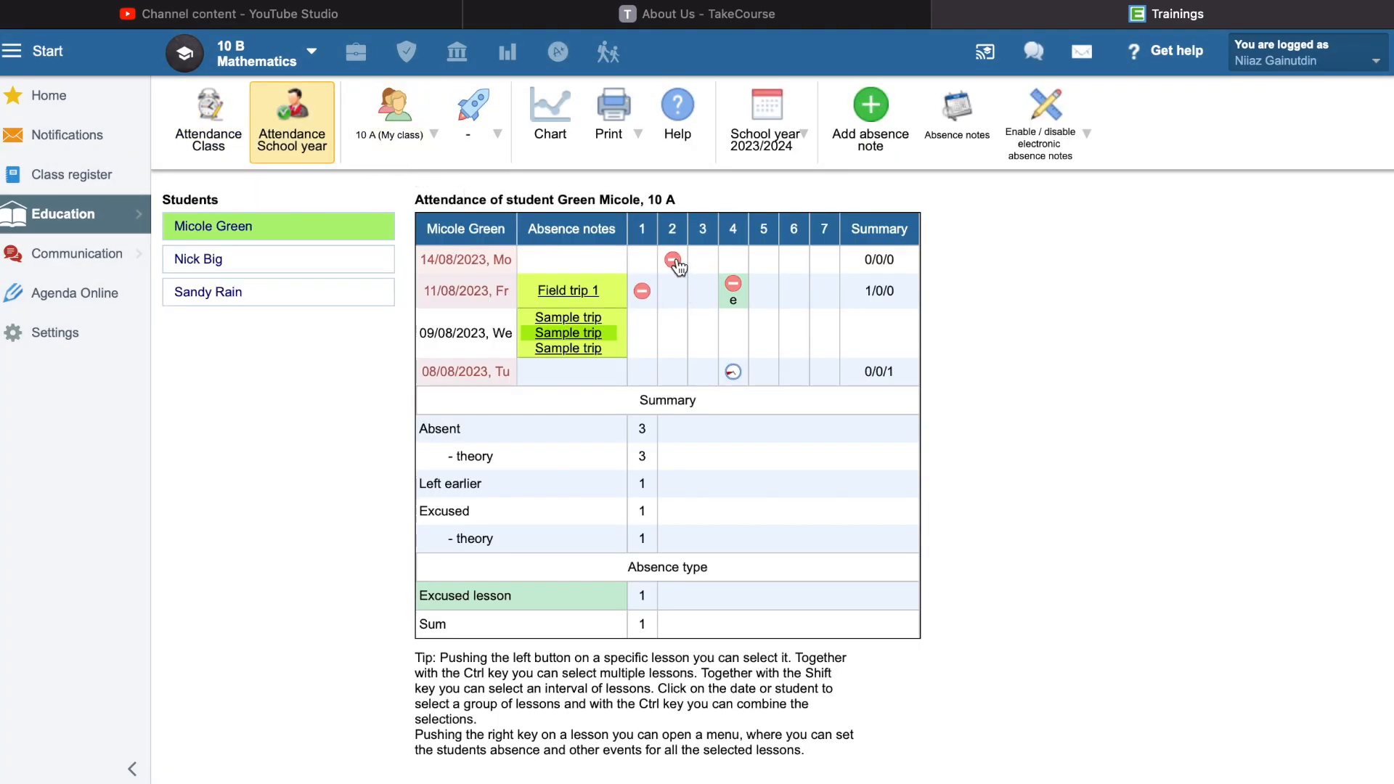
pyautogui.click(677, 267)
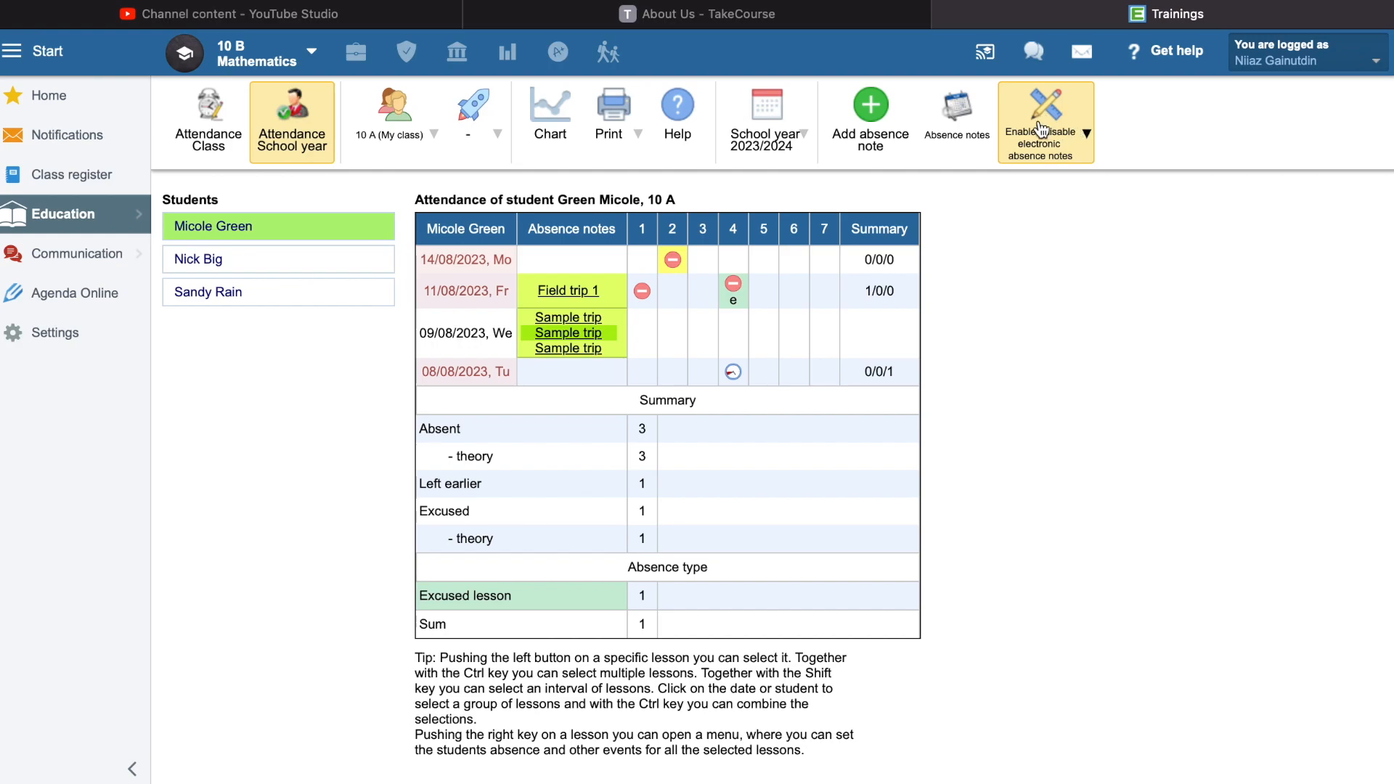
pyautogui.click(1077, 133)
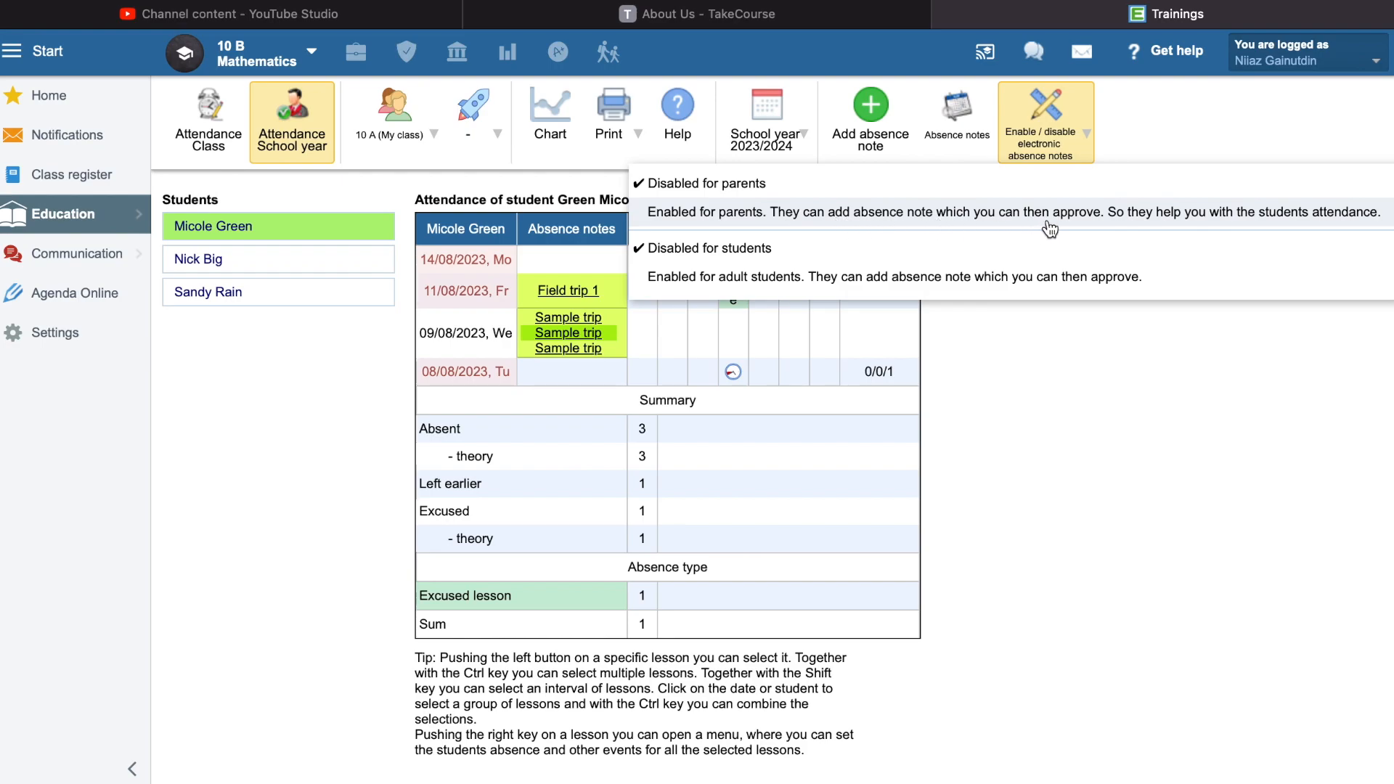
pyautogui.click(1210, 215)
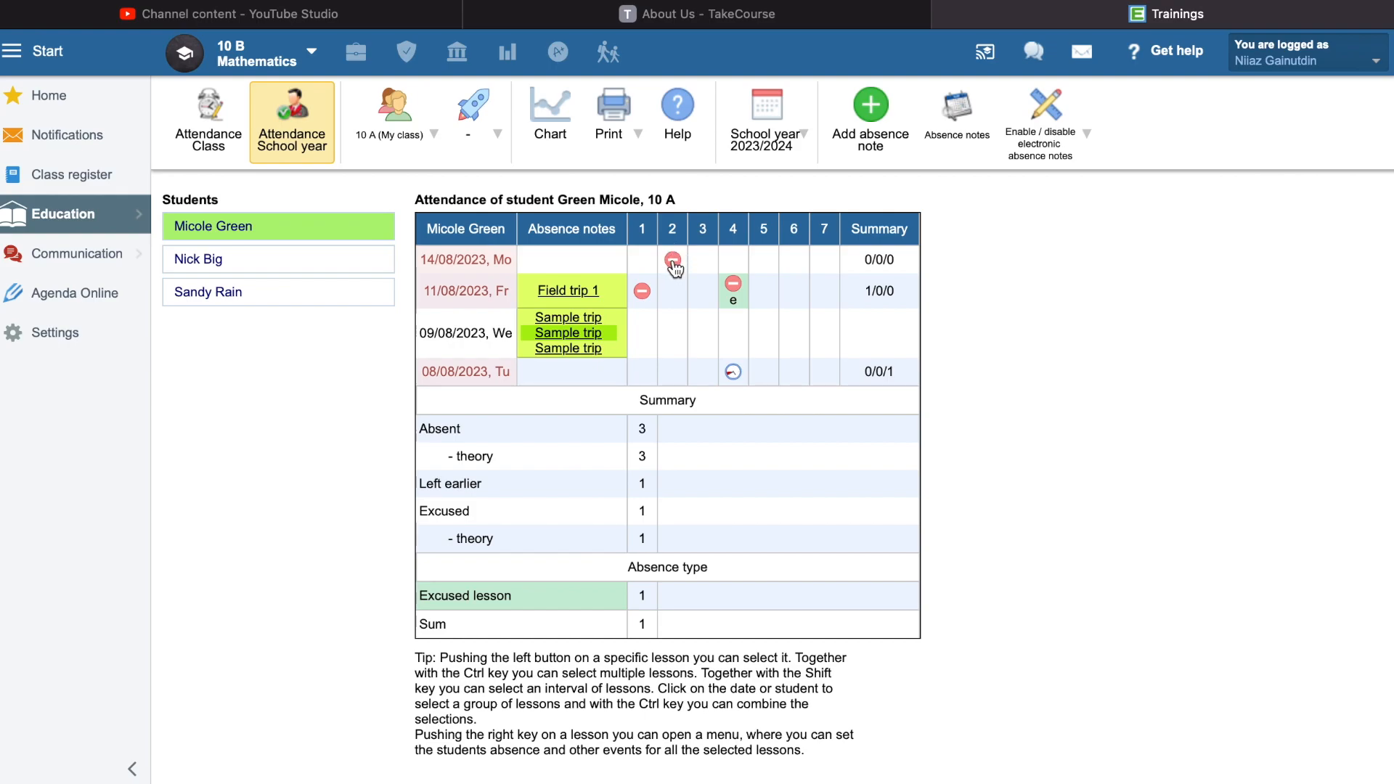
pyautogui.click(1046, 141)
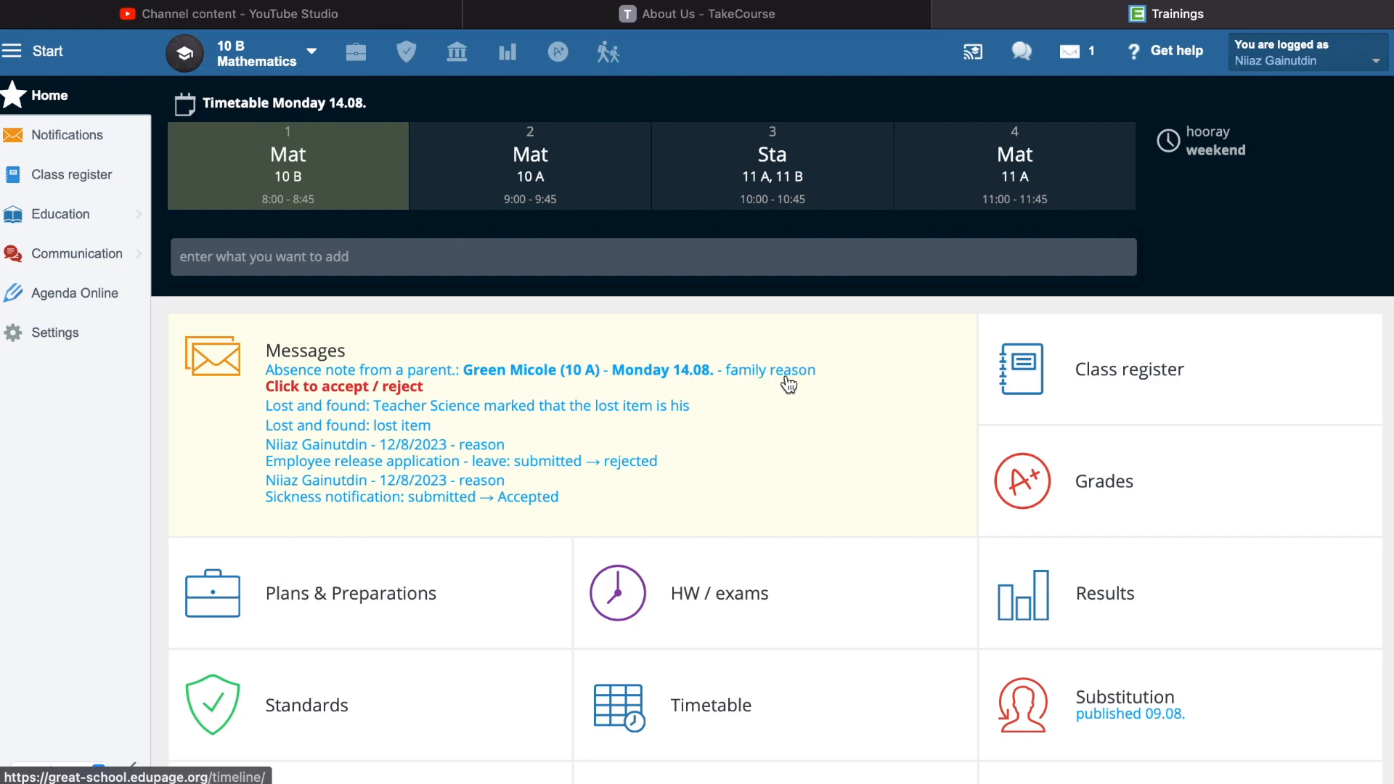
# - Open the parent's absence note for Monday 14.08., check its reason and period, and accept it as an Excused lesson
pyautogui.click(411, 389)
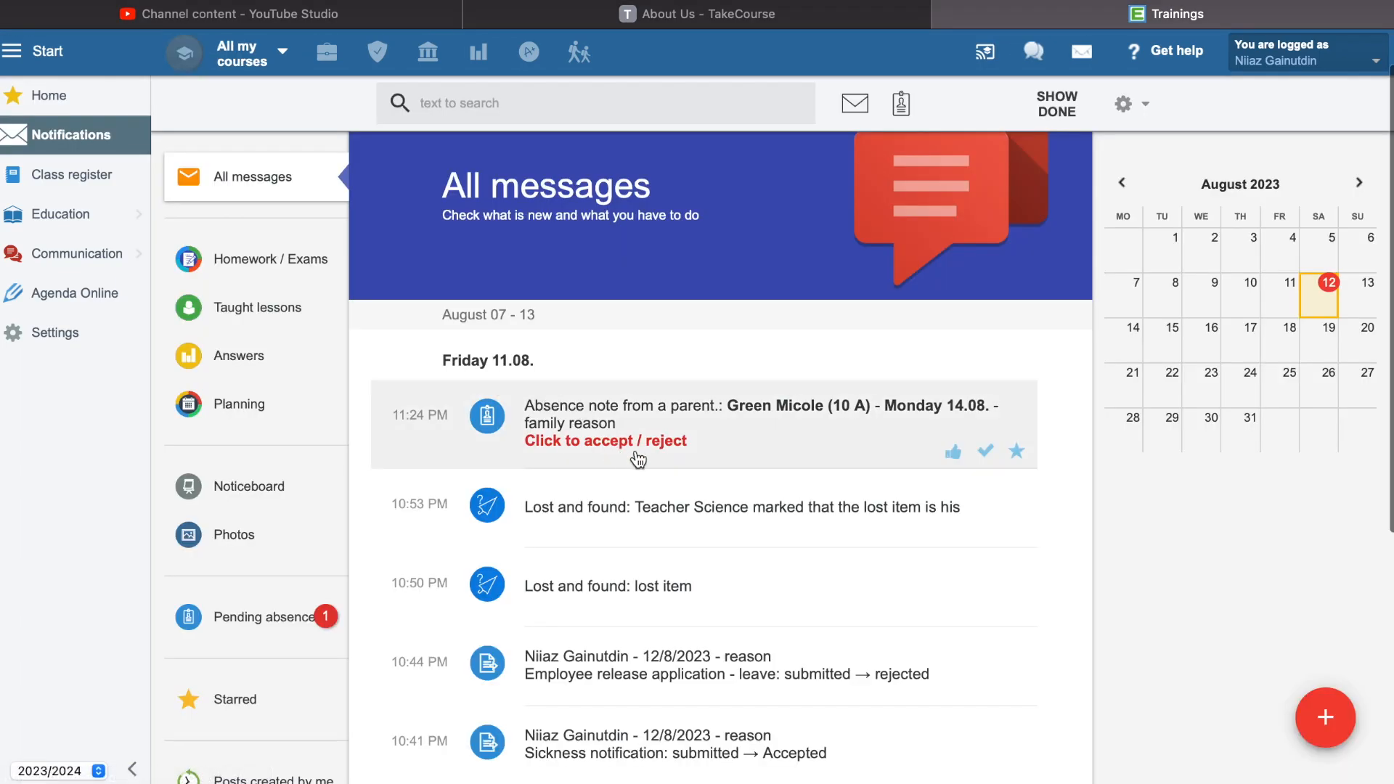
pyautogui.click(650, 422)
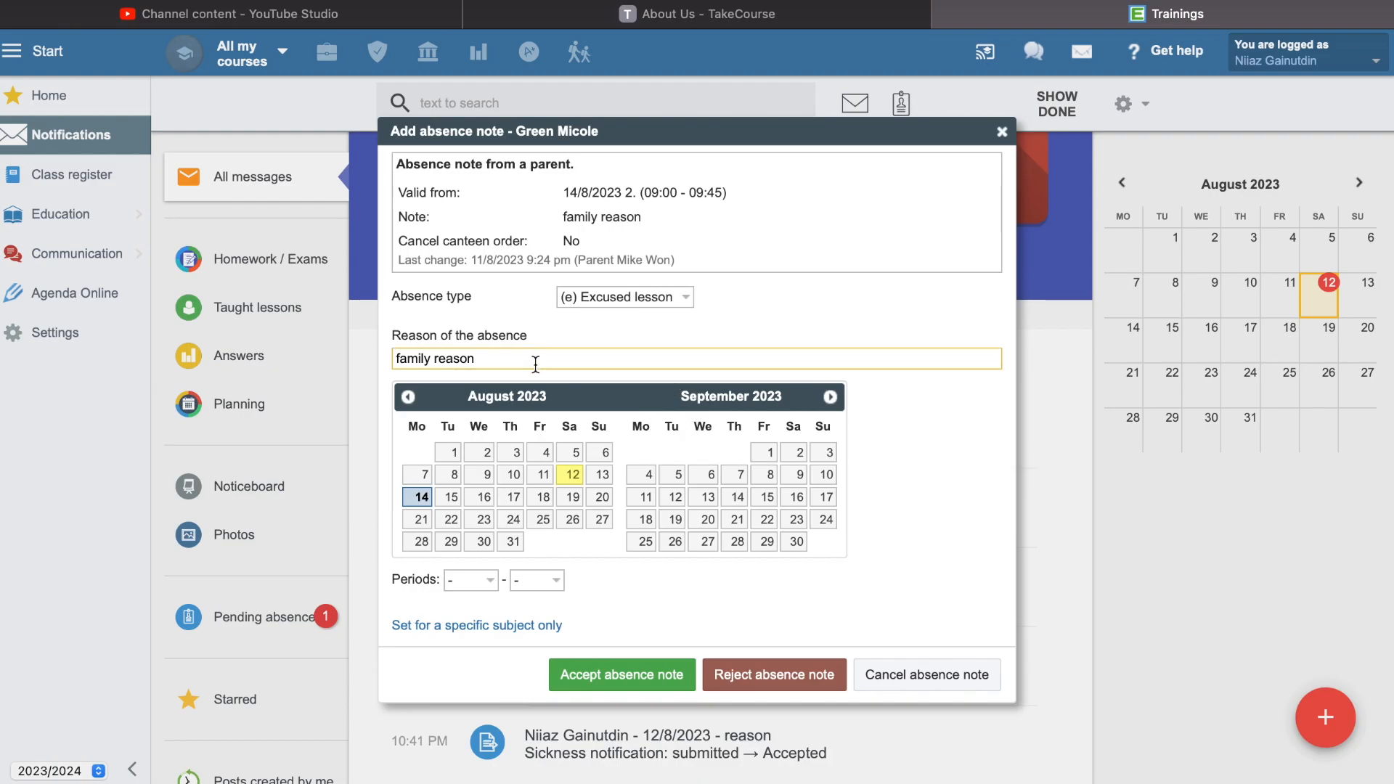
pyautogui.moveTo(535, 364); pyautogui.dragTo(388, 365)
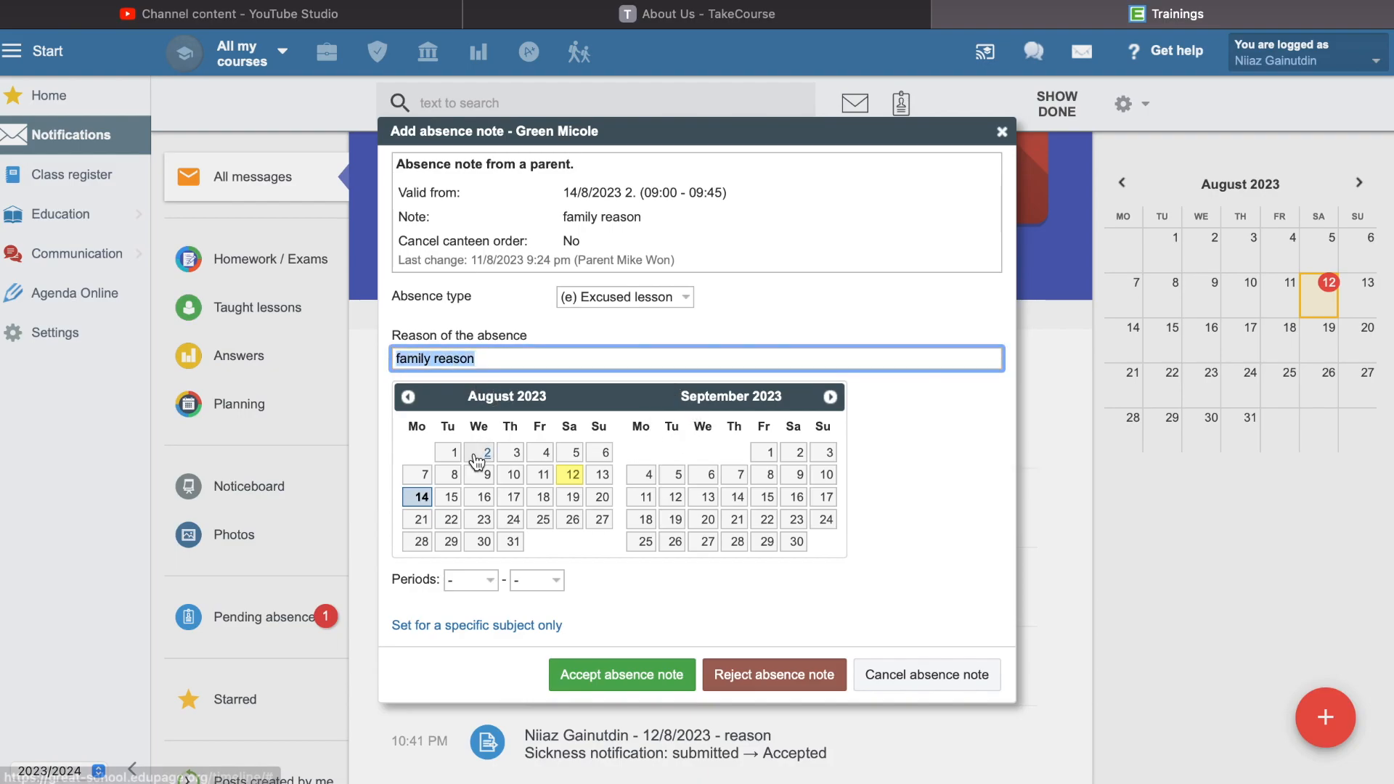
pyautogui.click(556, 339)
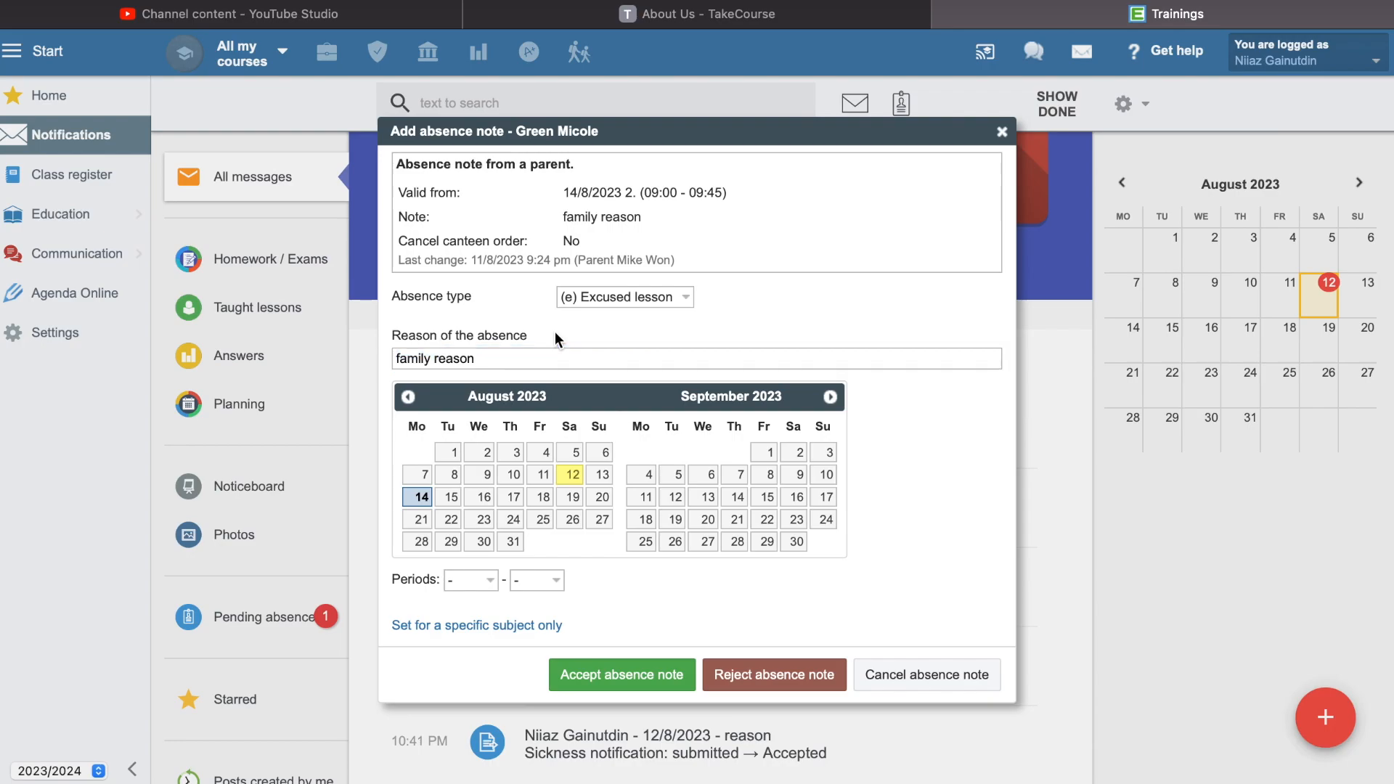
pyautogui.doubleClick(628, 192)
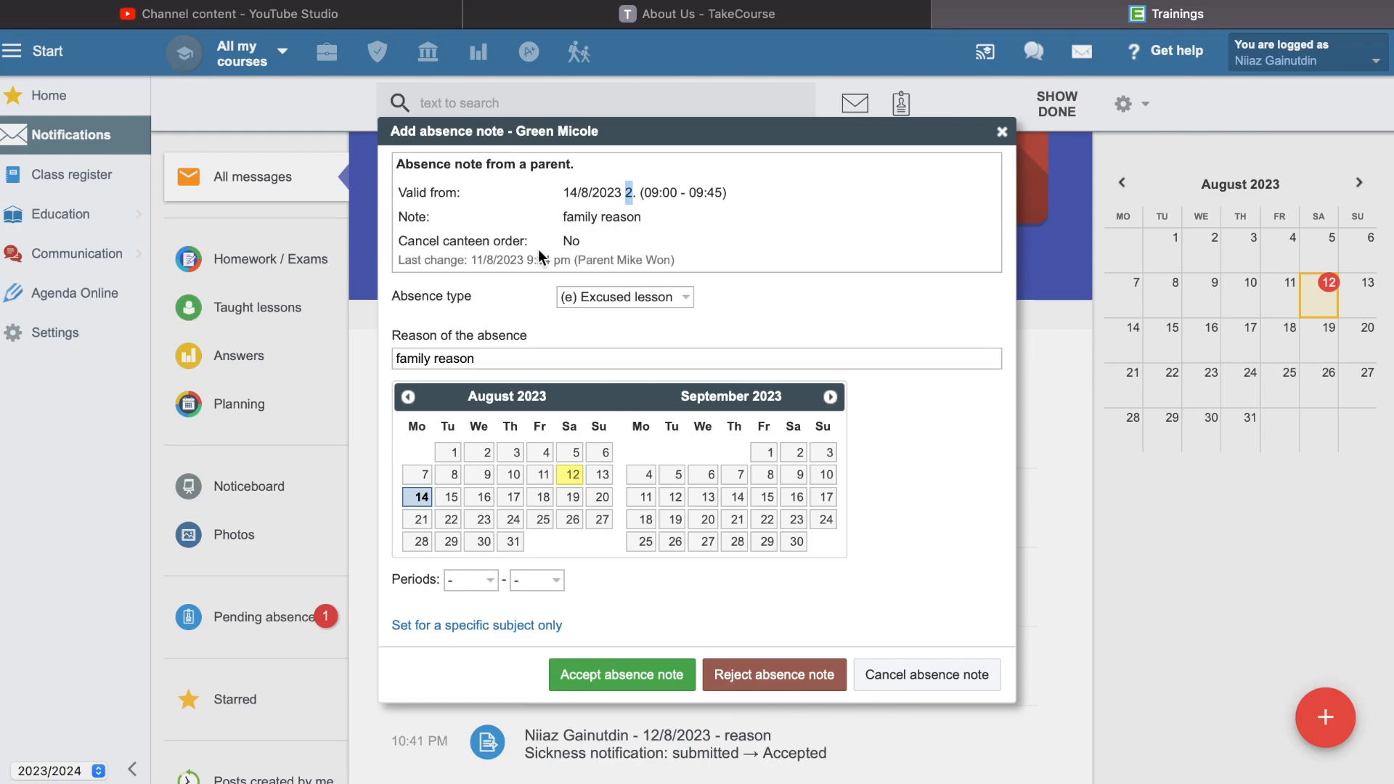
pyautogui.click(646, 680)
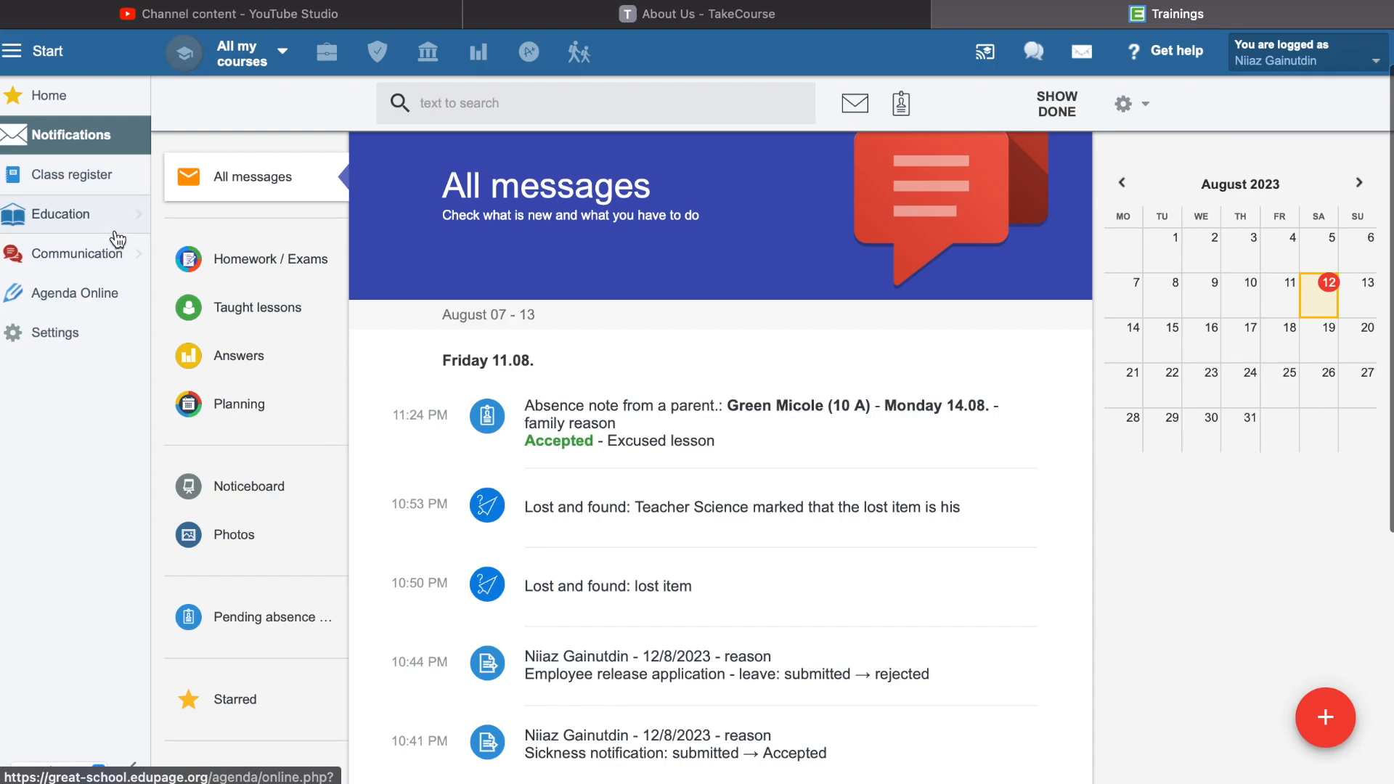
# - Open the students' attendance page
pyautogui.moveTo(112, 228)
pyautogui.click(447, 234)
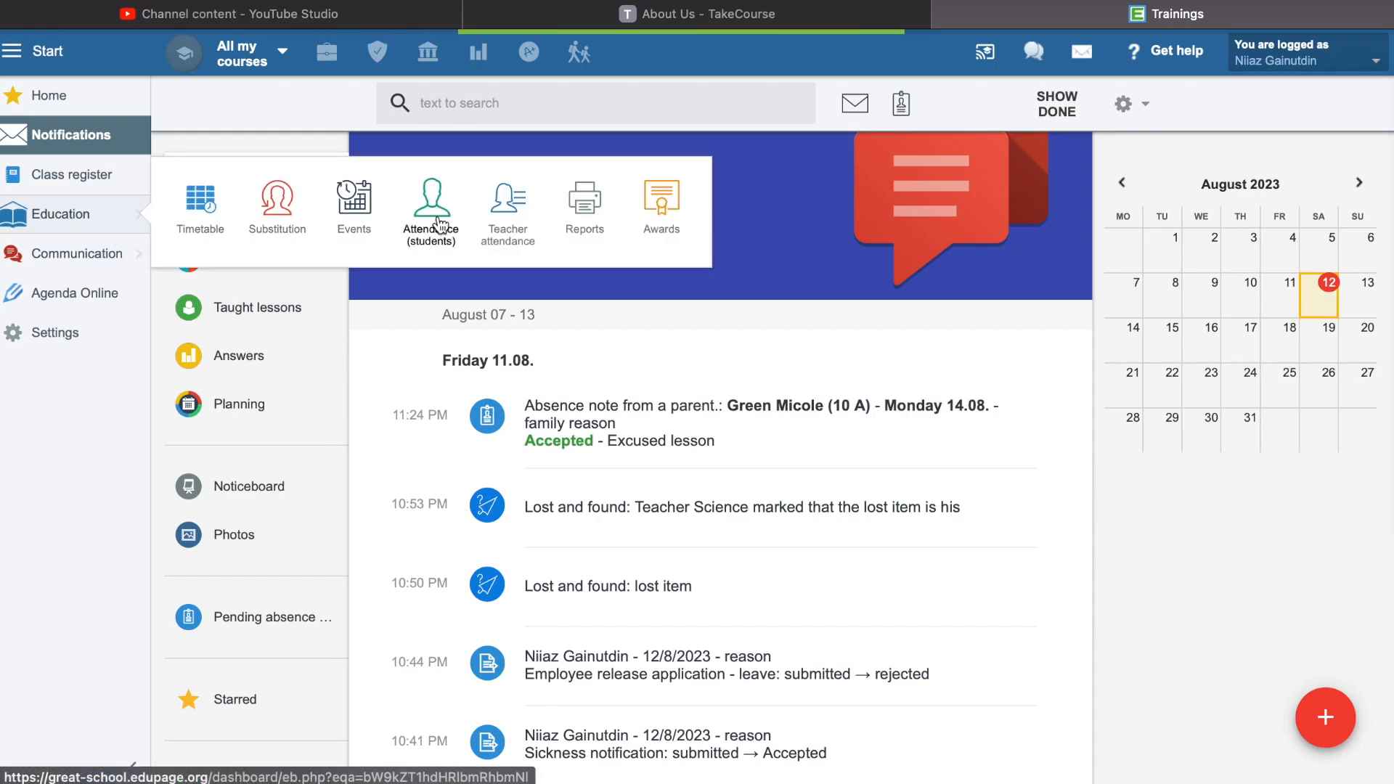